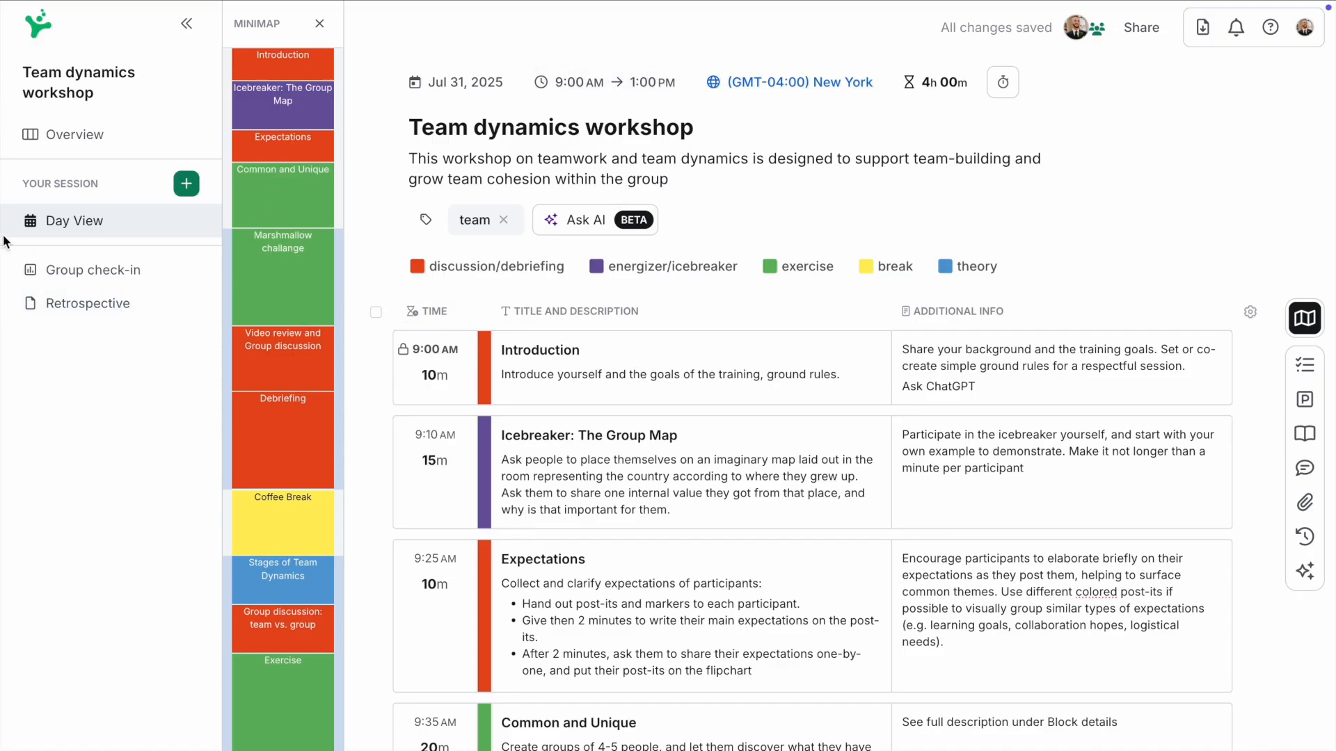
# Add a page to the session from the Workshop Brief template and look through its sections
pyautogui.click(188, 183)
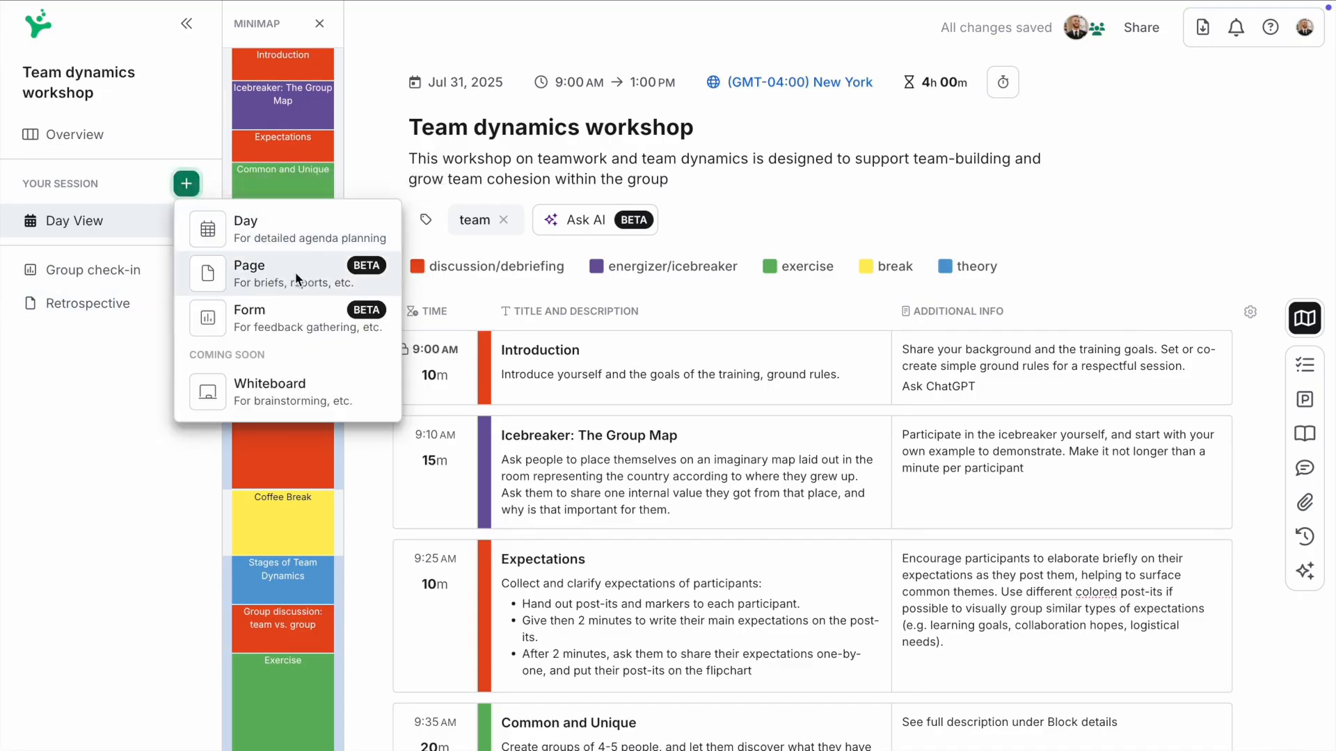
pyautogui.press('Escape')
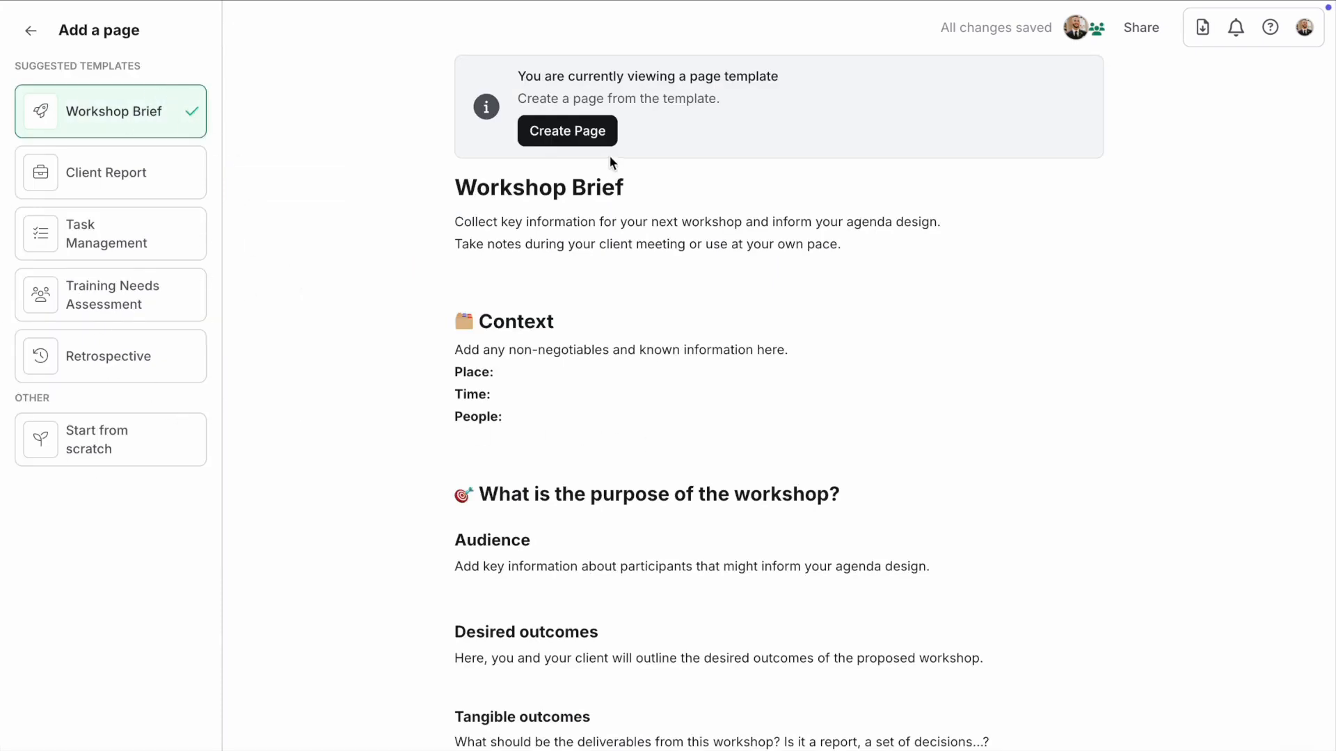
pyautogui.click(596, 137)
pyautogui.scroll(-5, 957, 348)
pyautogui.scroll(-1, 957, 349)
pyautogui.scroll(3, 957, 349)
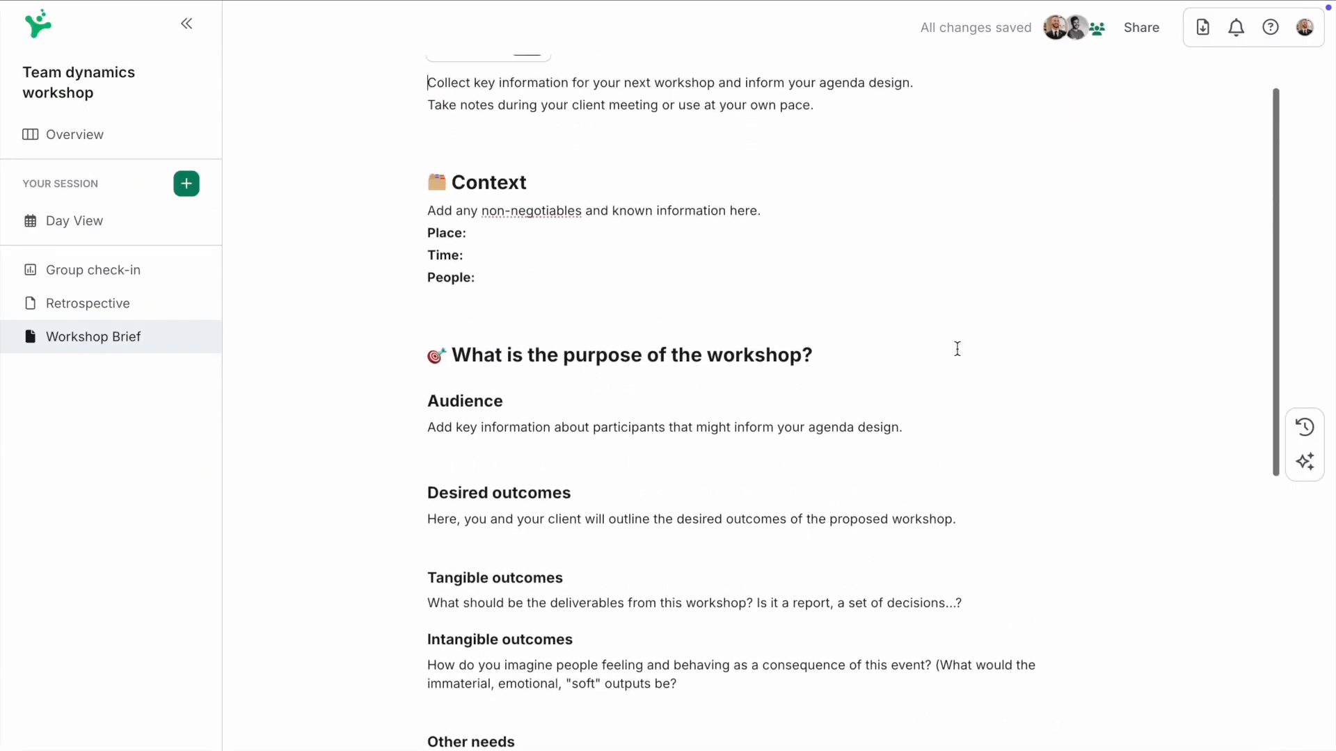
pyautogui.scroll(2, 957, 349)
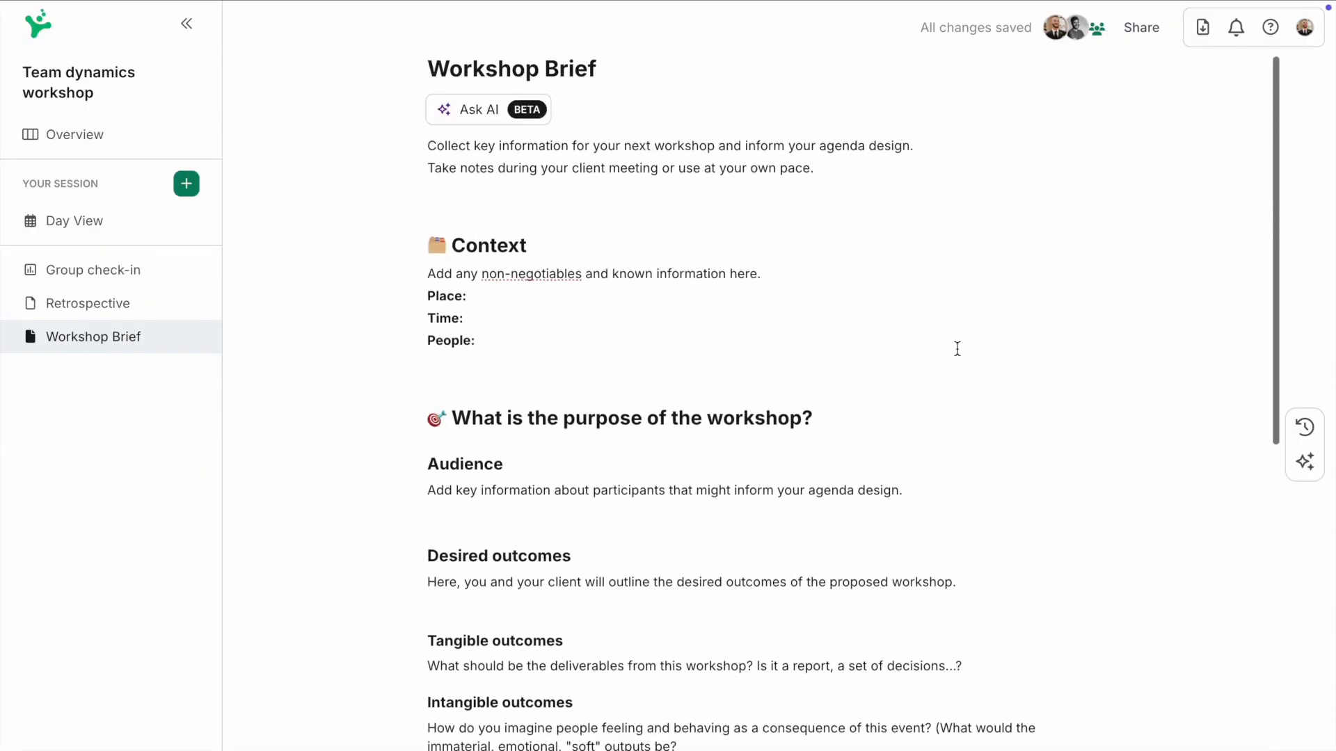
# Return to the Day View with the sidebar collapsed and view the block types insertable after the Introduction block
pyautogui.click(114, 231)
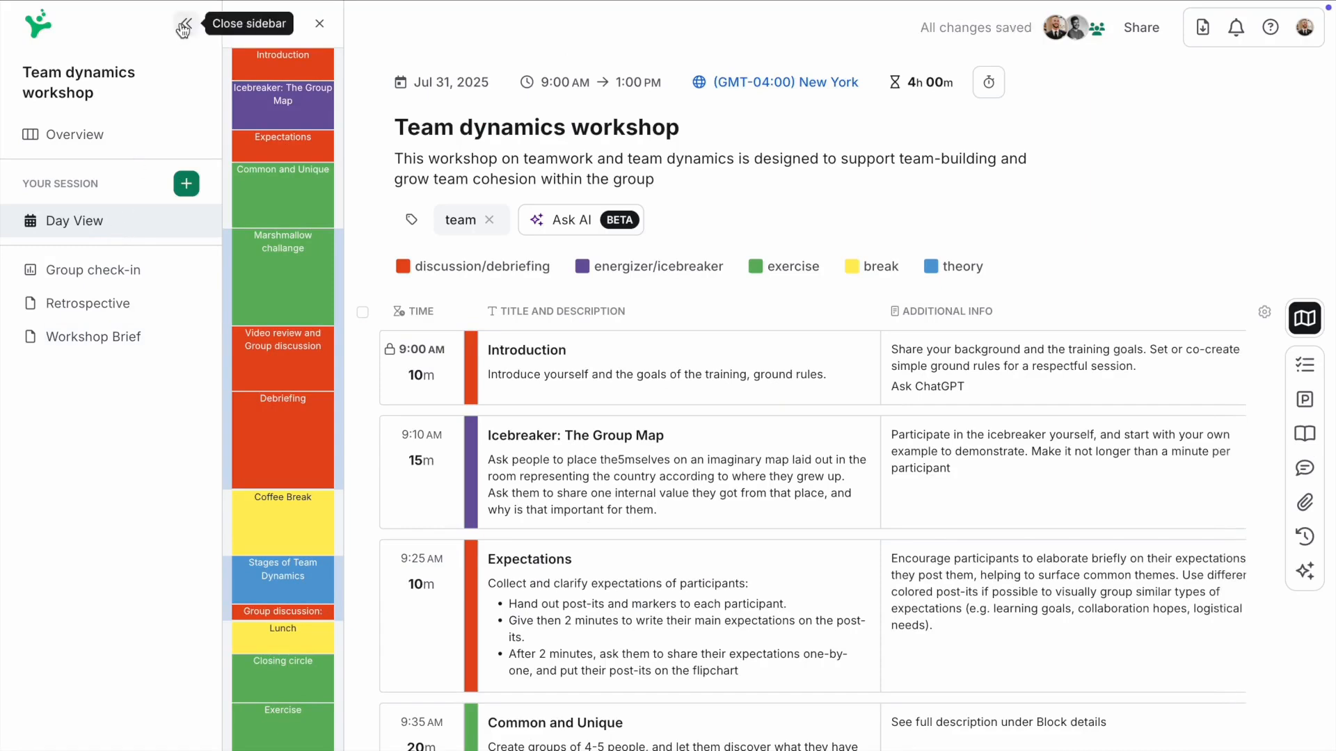
pyautogui.click(183, 29)
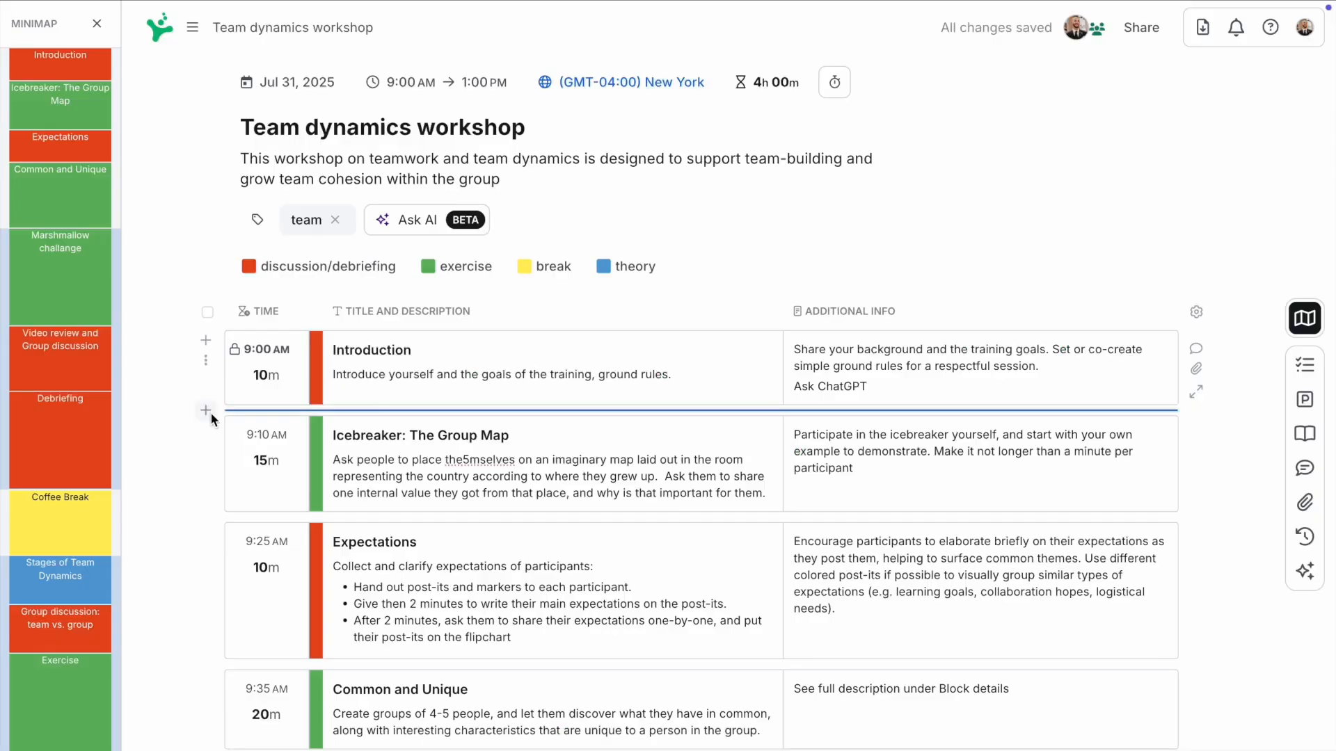
pyautogui.click(207, 411)
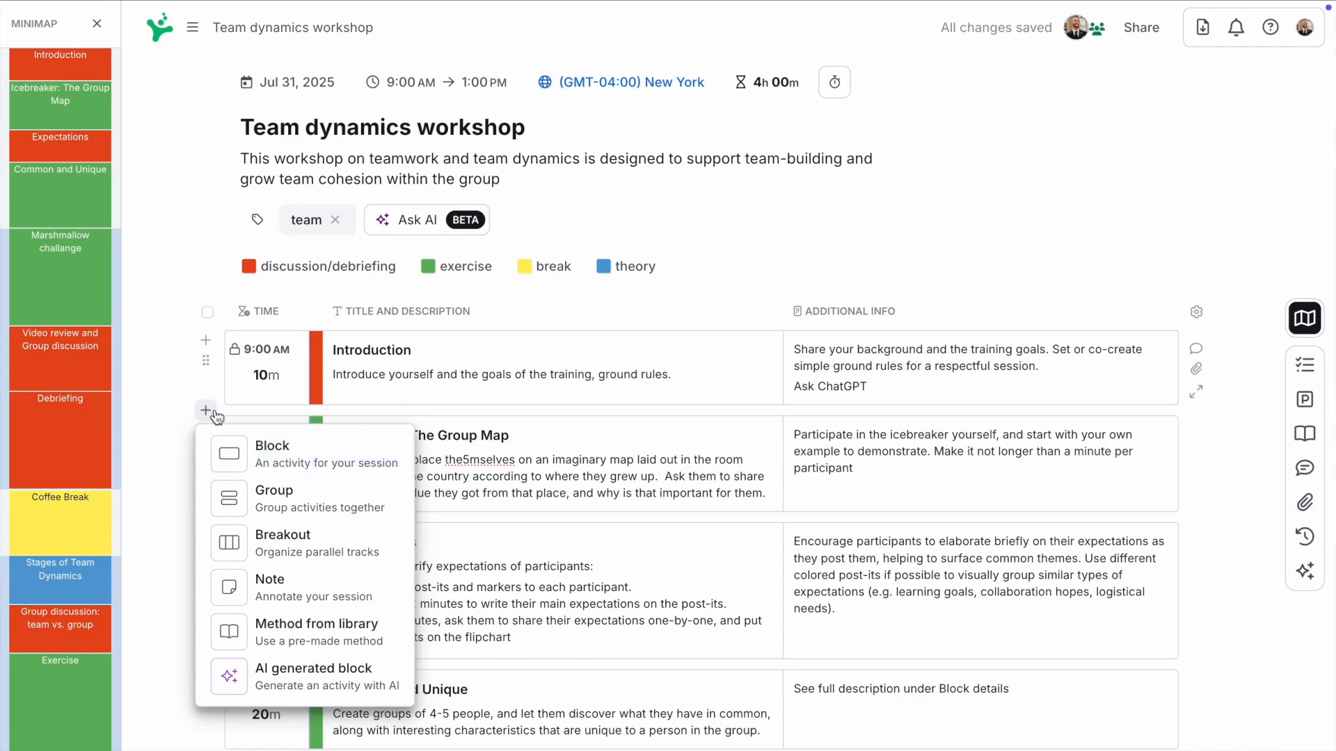
pyautogui.click(207, 411)
# Start a new category from the category choices of the Icebreaker: The Group Map block
pyautogui.click(318, 438)
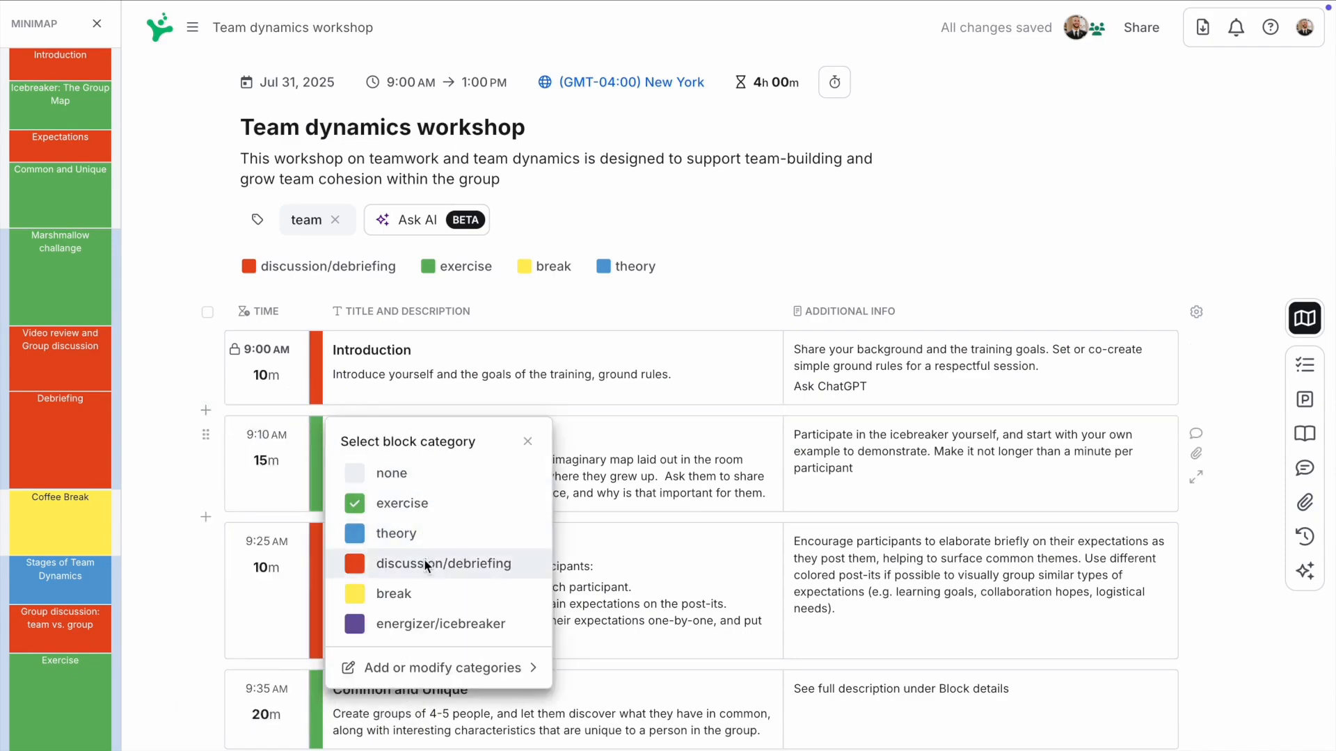
pyautogui.click(428, 662)
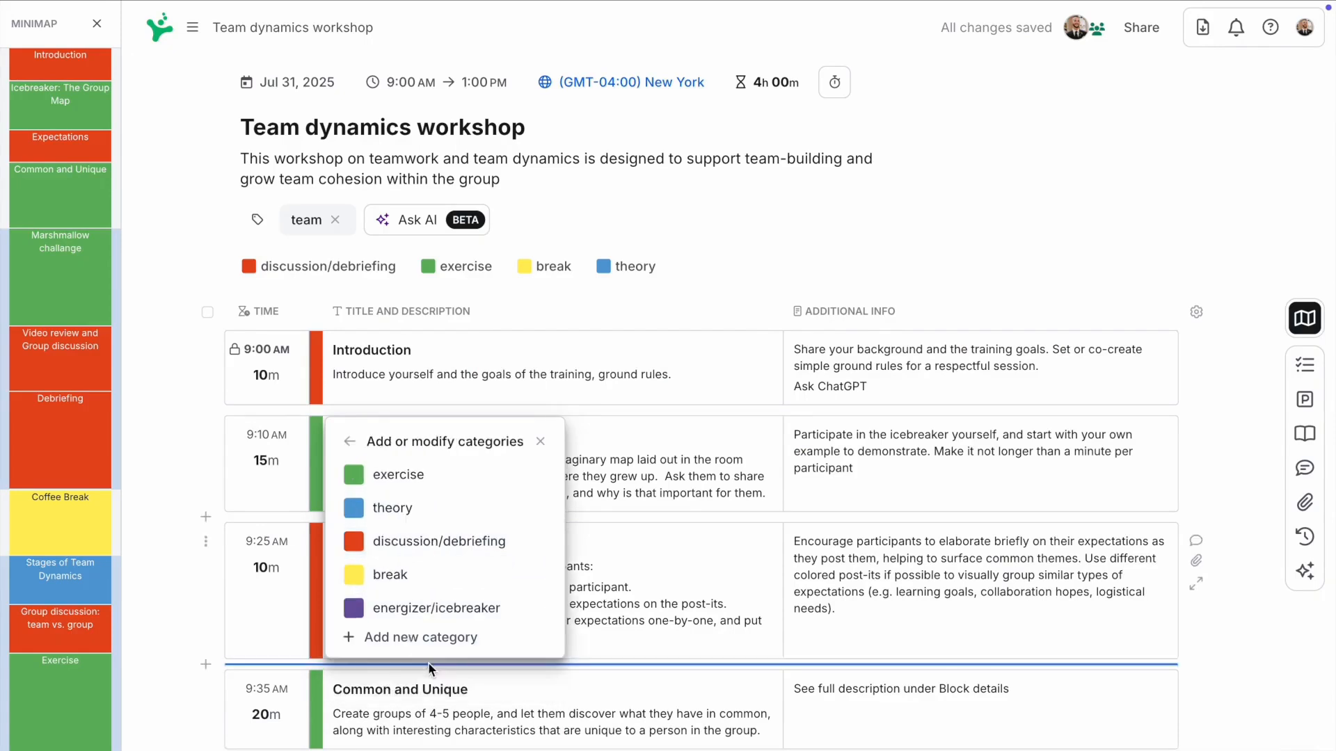
pyautogui.click(414, 639)
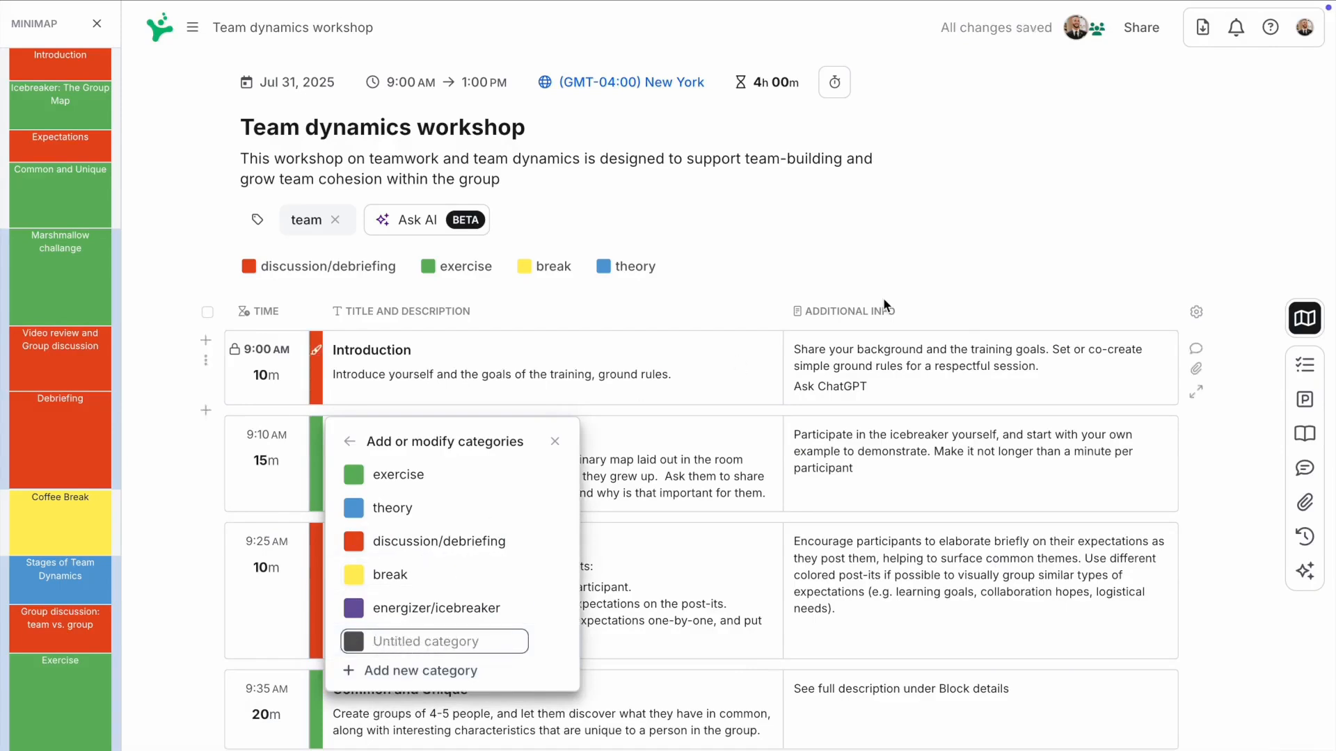
# Open the L&D space team settings and view the default block categories
pyautogui.click(1311, 36)
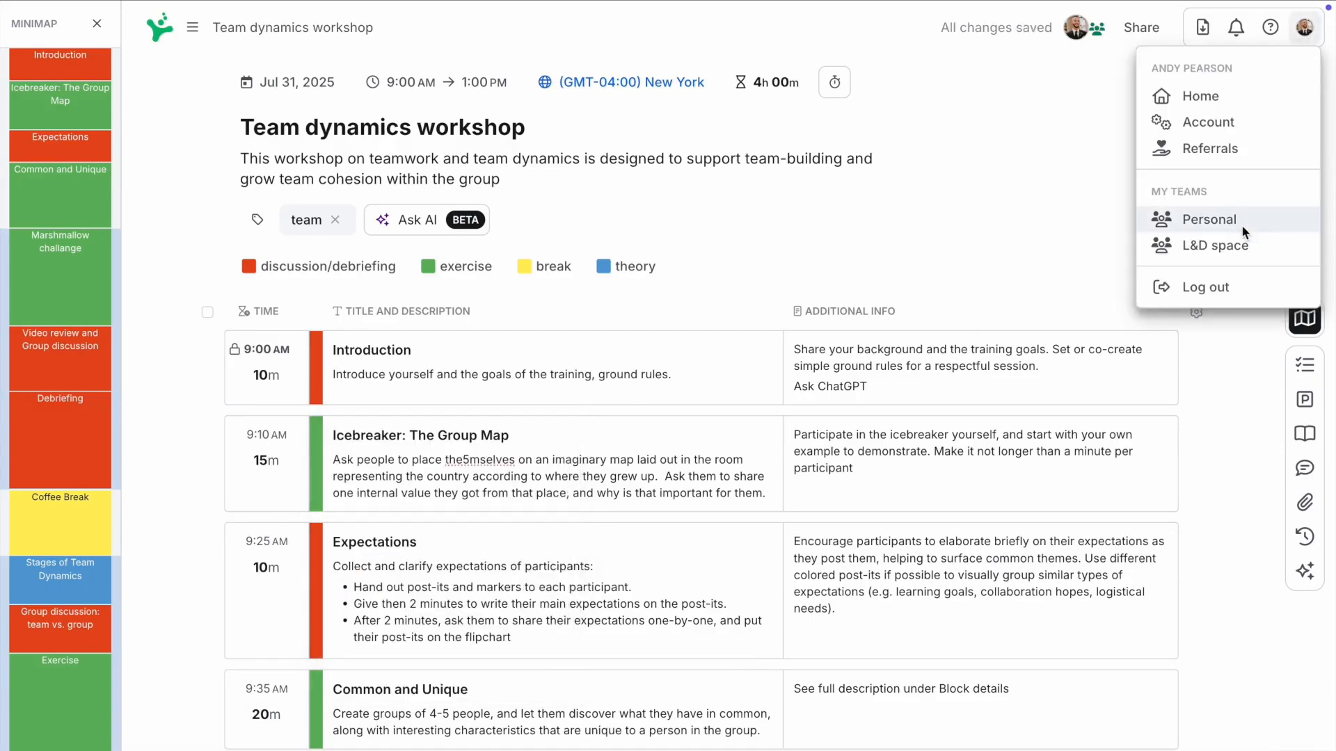
pyautogui.click(1222, 247)
pyautogui.scroll(-3, 1222, 248)
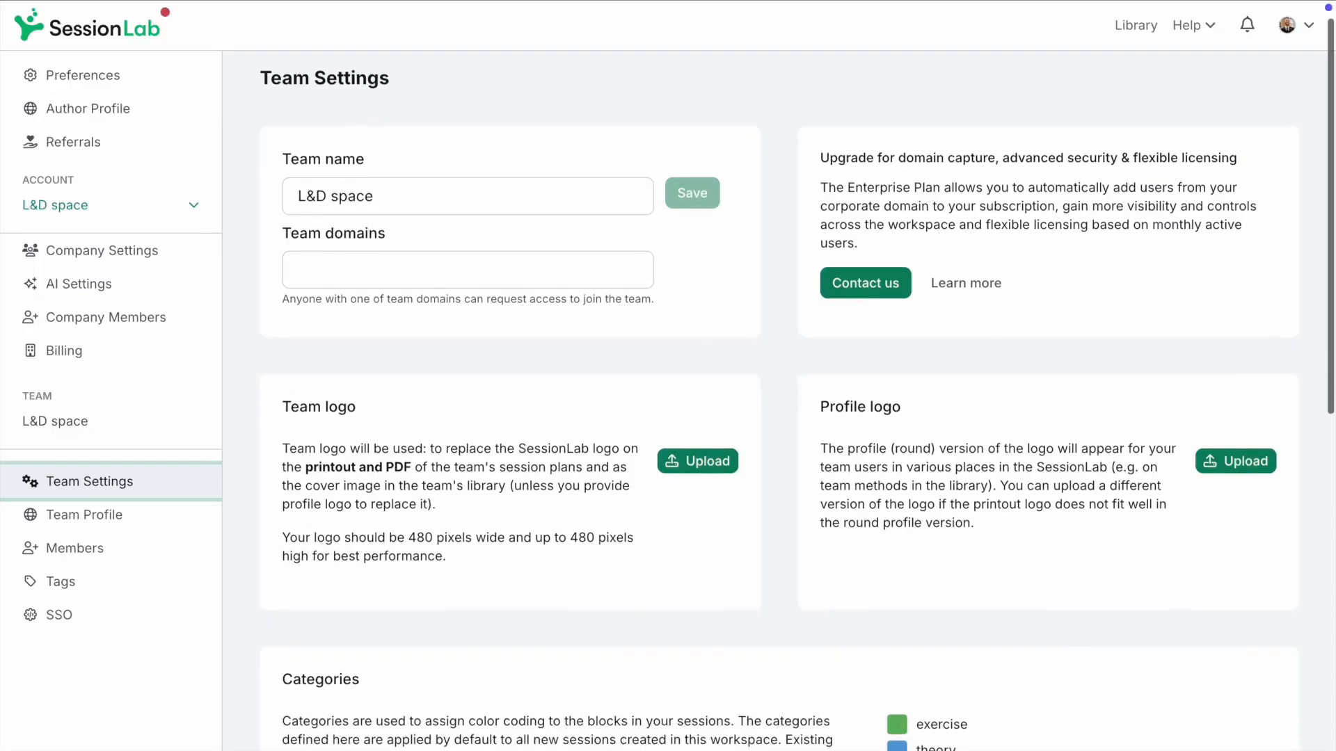
pyautogui.scroll(-1, 862, 644)
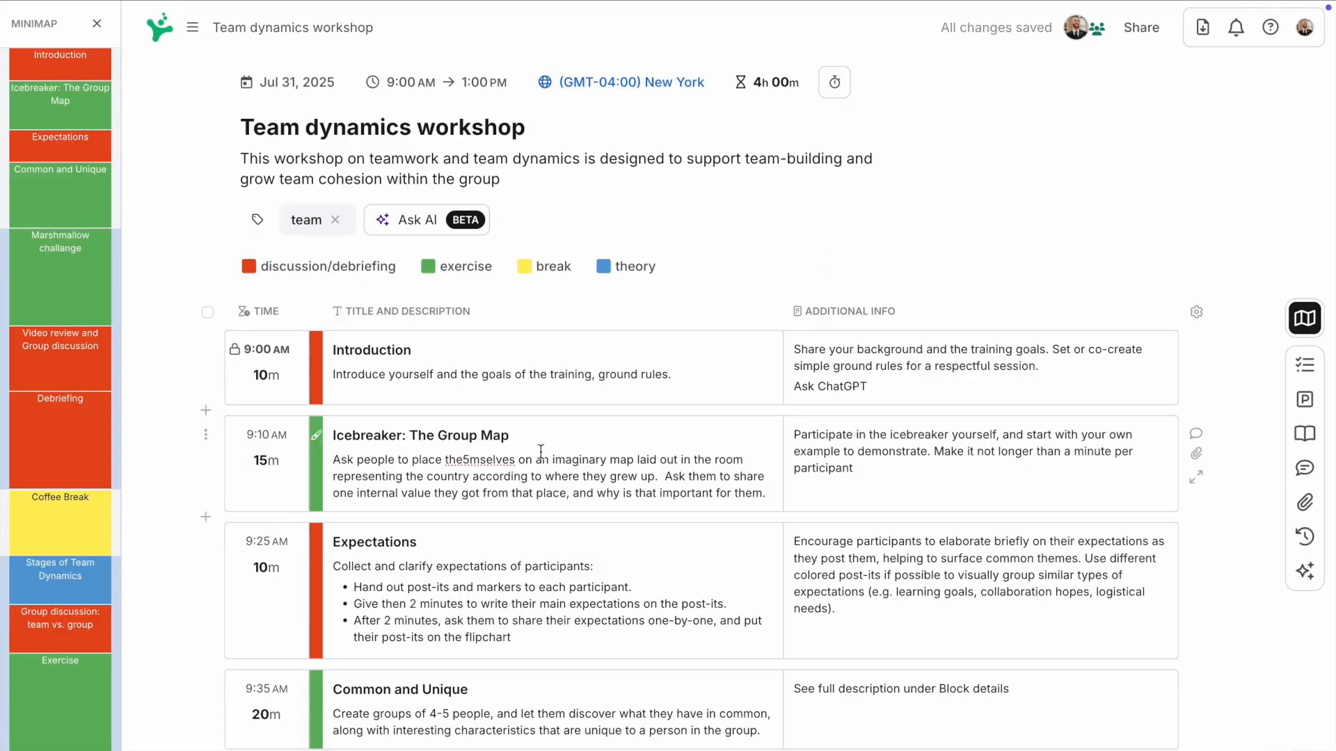
# Move the Icebreaker: The Group Map block below the Expectations block in the agenda
pyautogui.scroll(-2, 541, 450)
pyautogui.moveTo(206, 329); pyautogui.dragTo(238, 559)
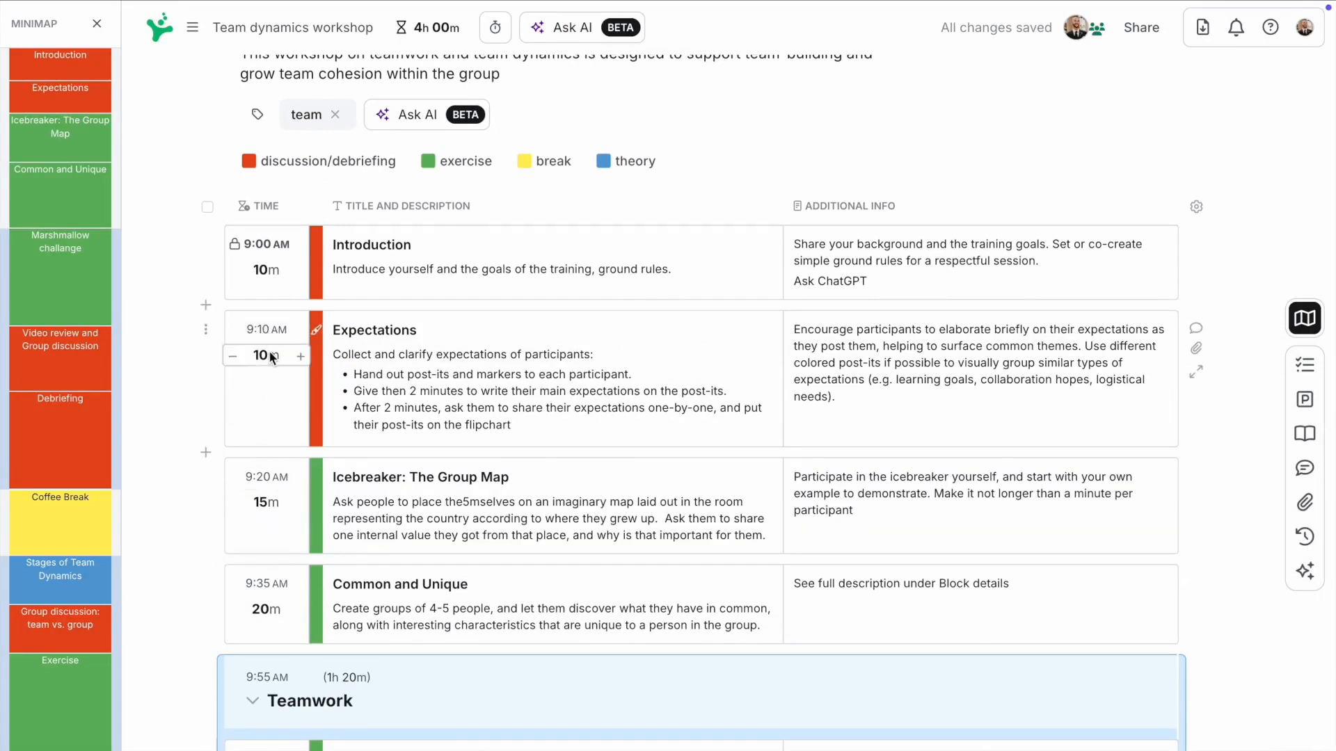
pyautogui.scroll(3, 194, 569)
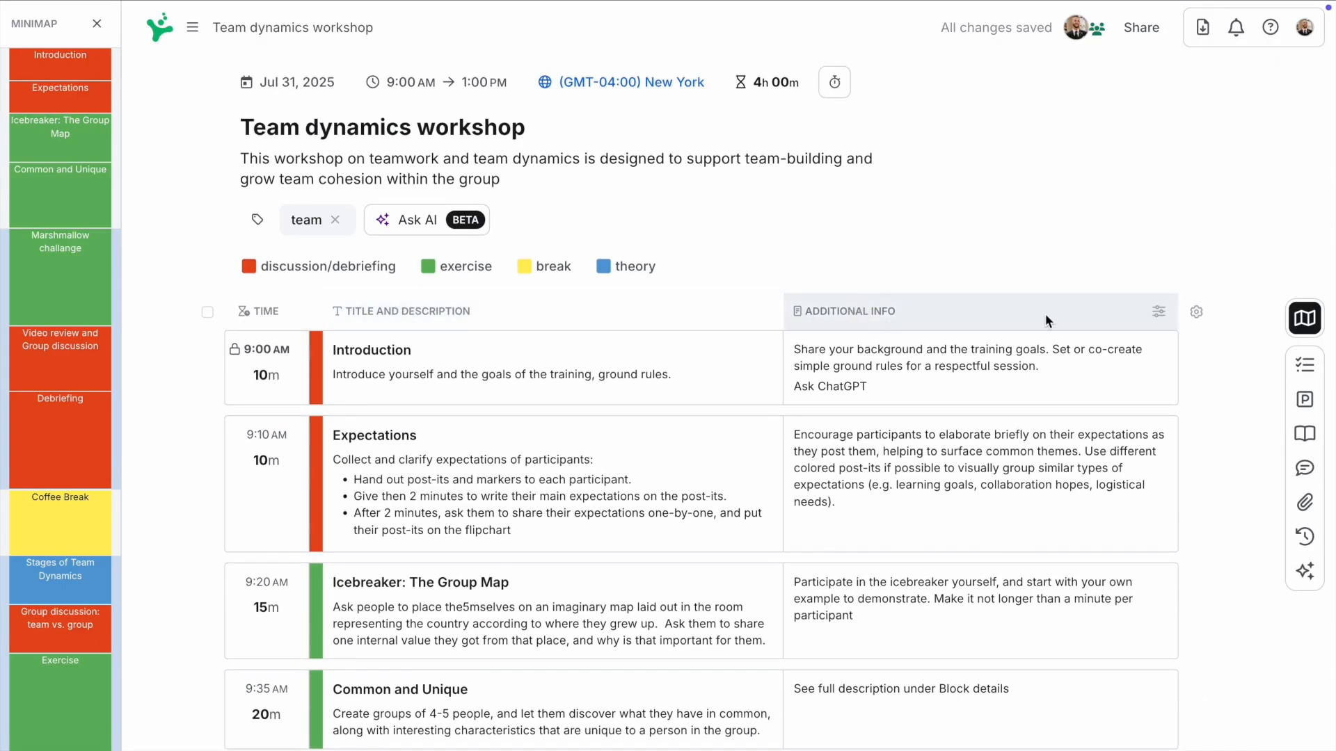
# View which columns are shown and hidden in blocks through the session settings
pyautogui.click(1196, 313)
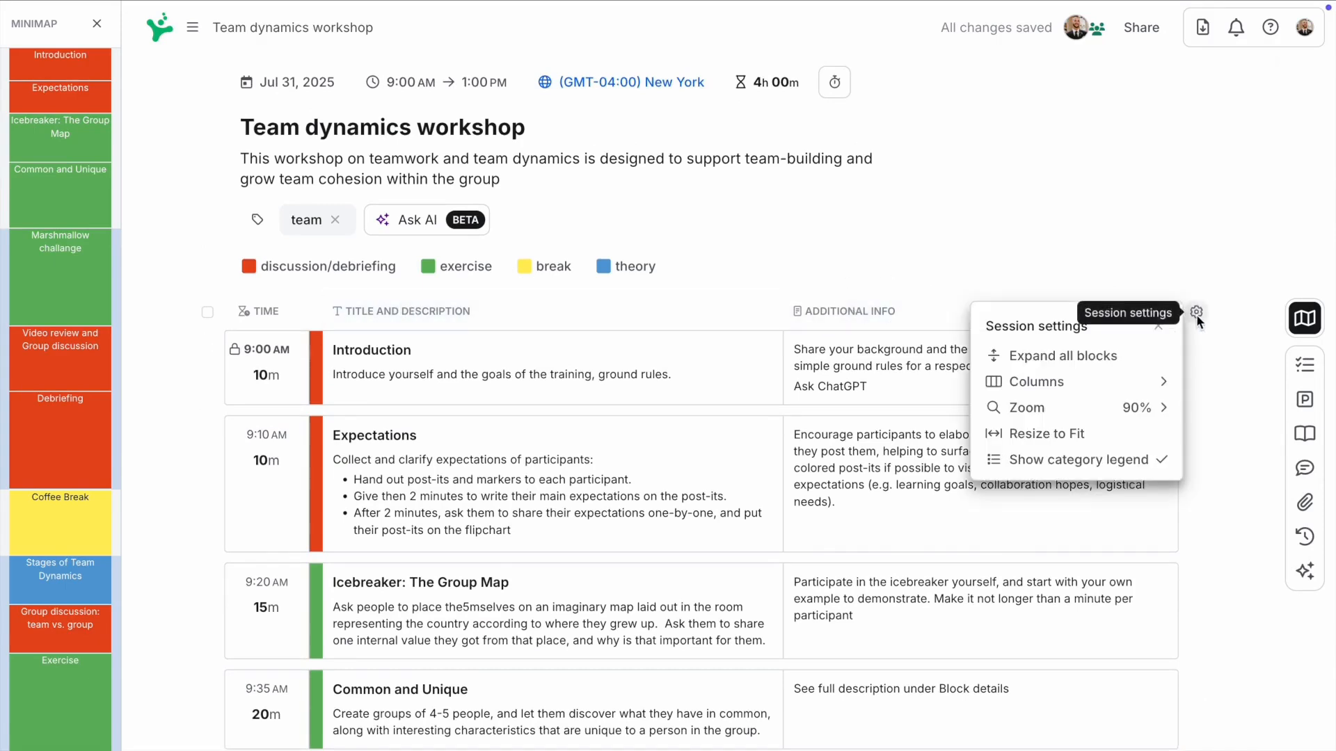
pyautogui.click(1159, 383)
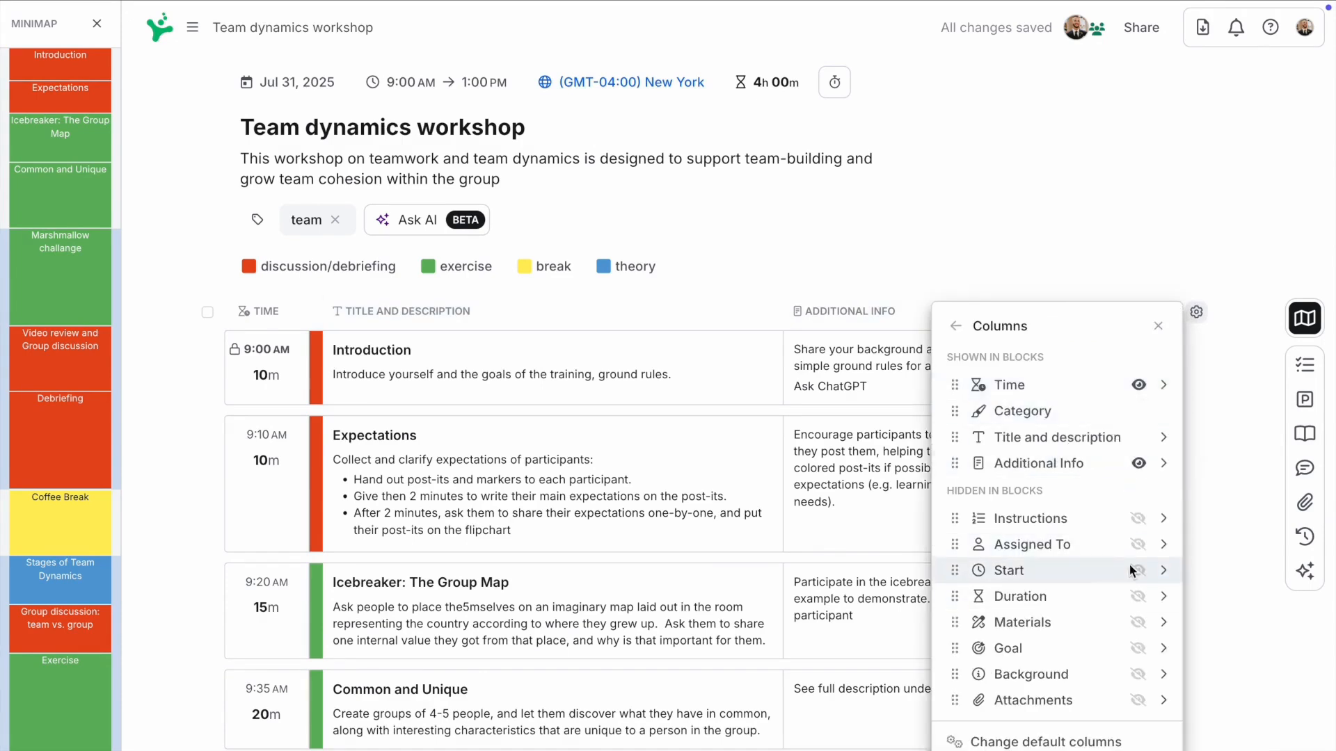
pyautogui.click(1166, 278)
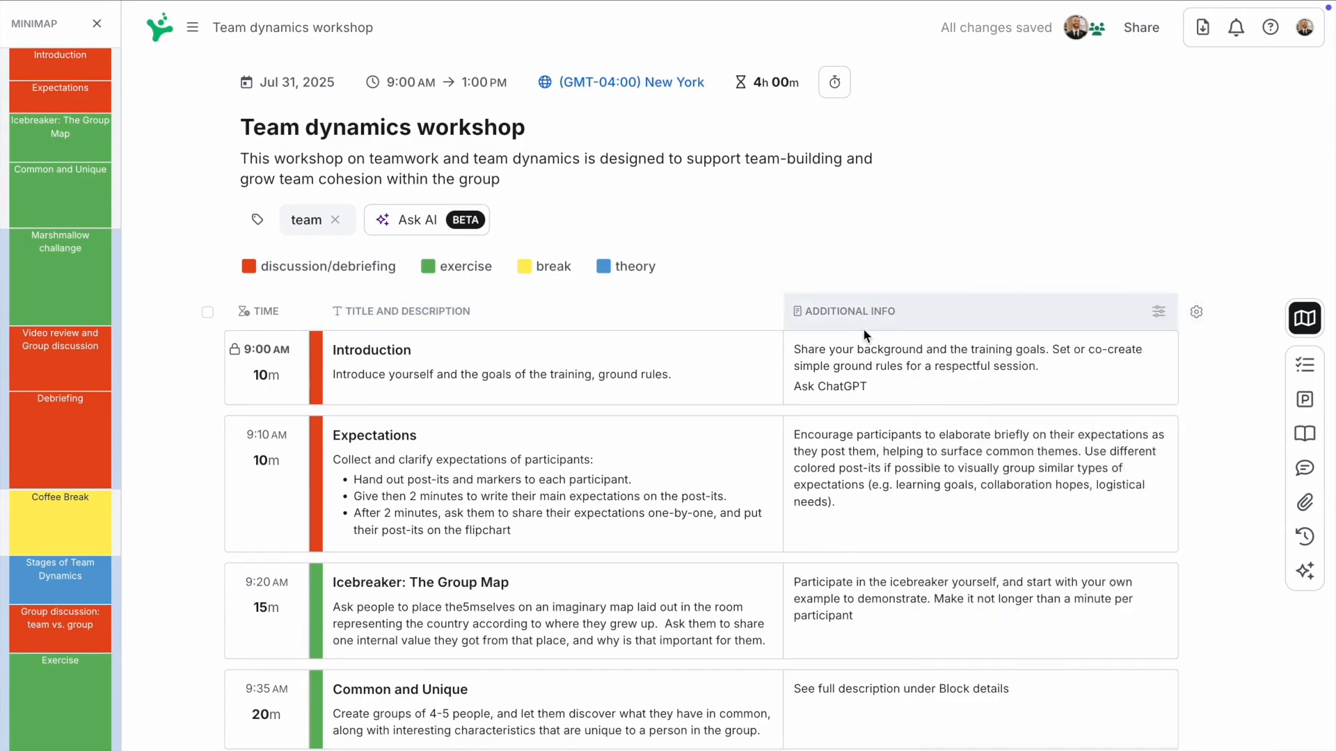
# Narrow the Title and Description column slightly and view the options of the Additional Info column
pyautogui.moveTo(781, 311)
pyautogui.mouseDown()
pyautogui.moveTo(731, 312)
pyautogui.moveTo(755, 312)
pyautogui.mouseUp()
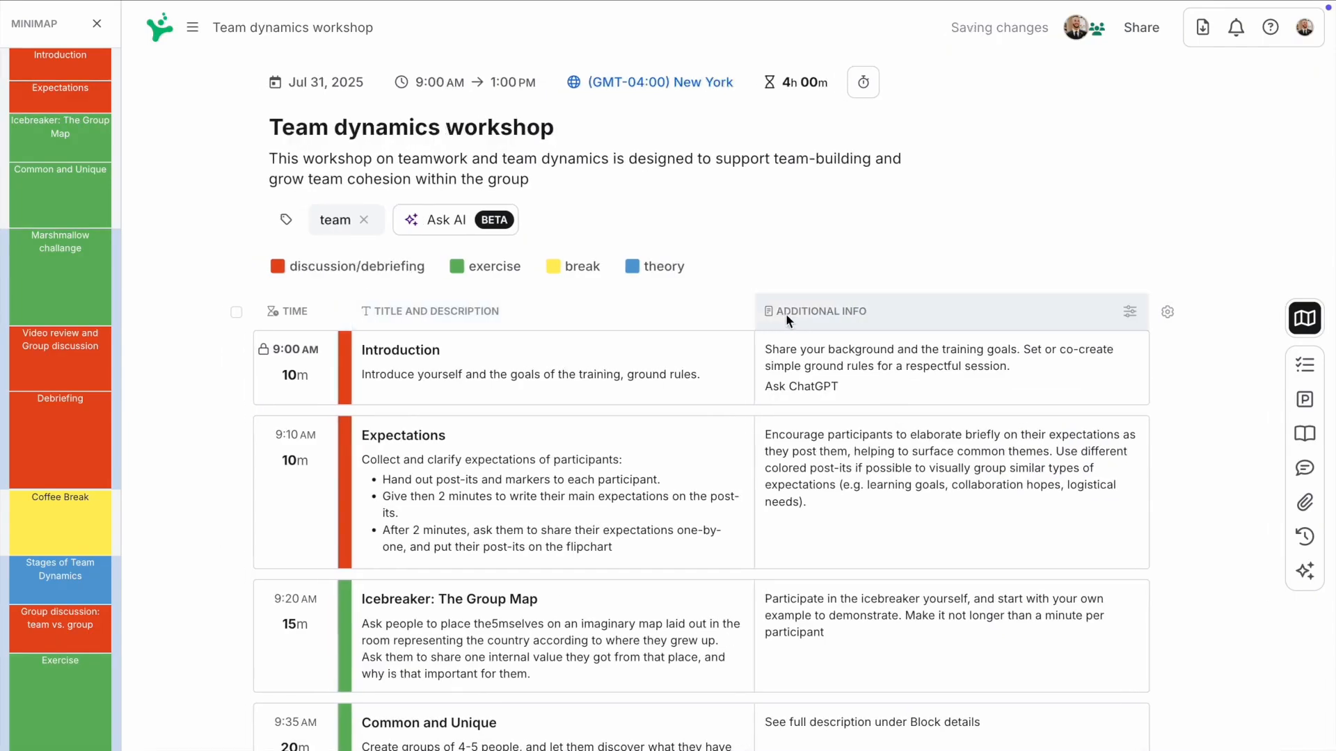
pyautogui.click(816, 314)
pyautogui.click(1003, 362)
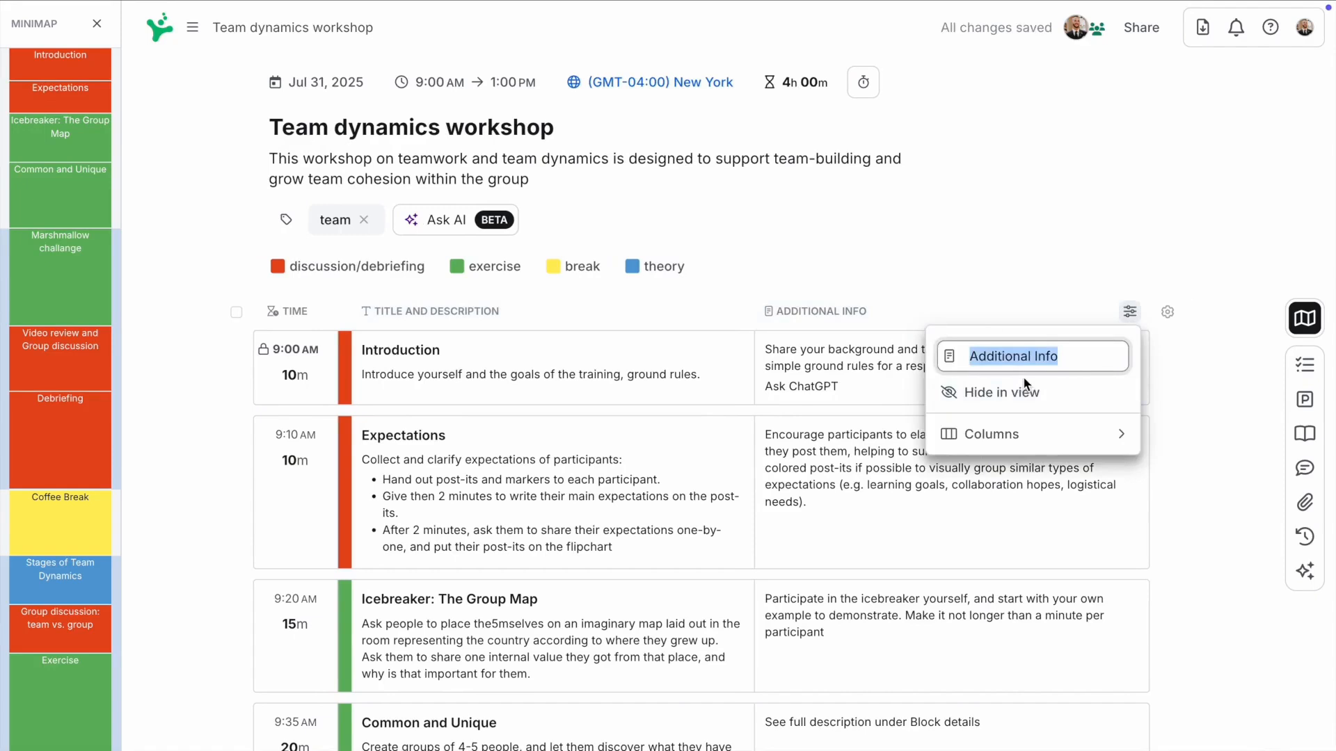
pyautogui.click(1133, 311)
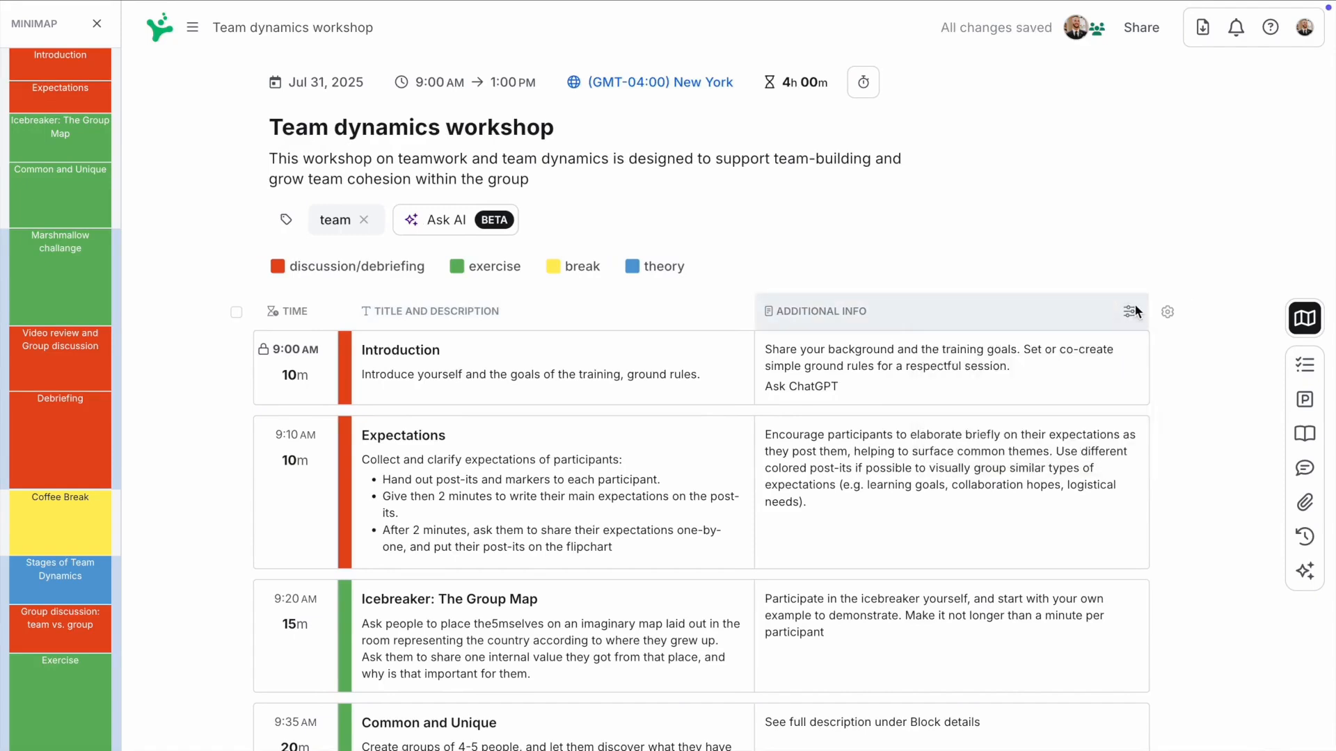
pyautogui.click(1305, 25)
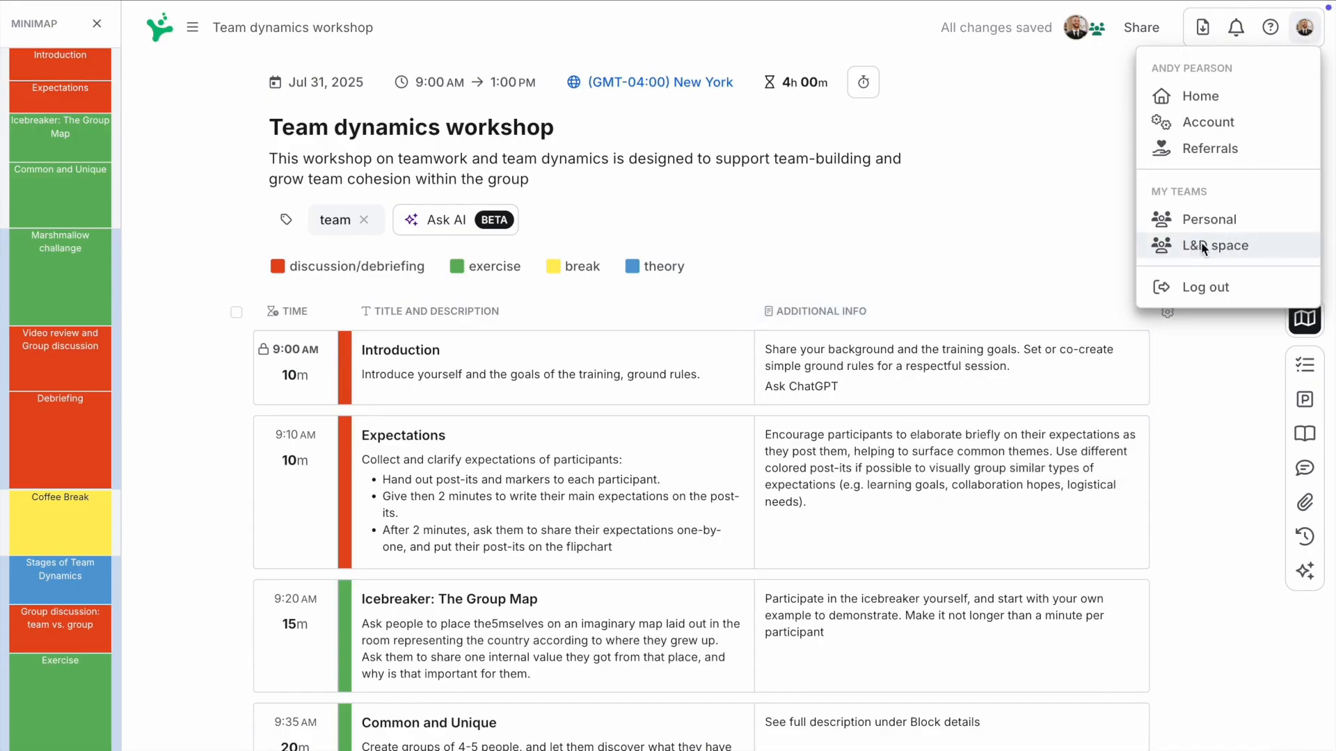
pyautogui.click(1252, 378)
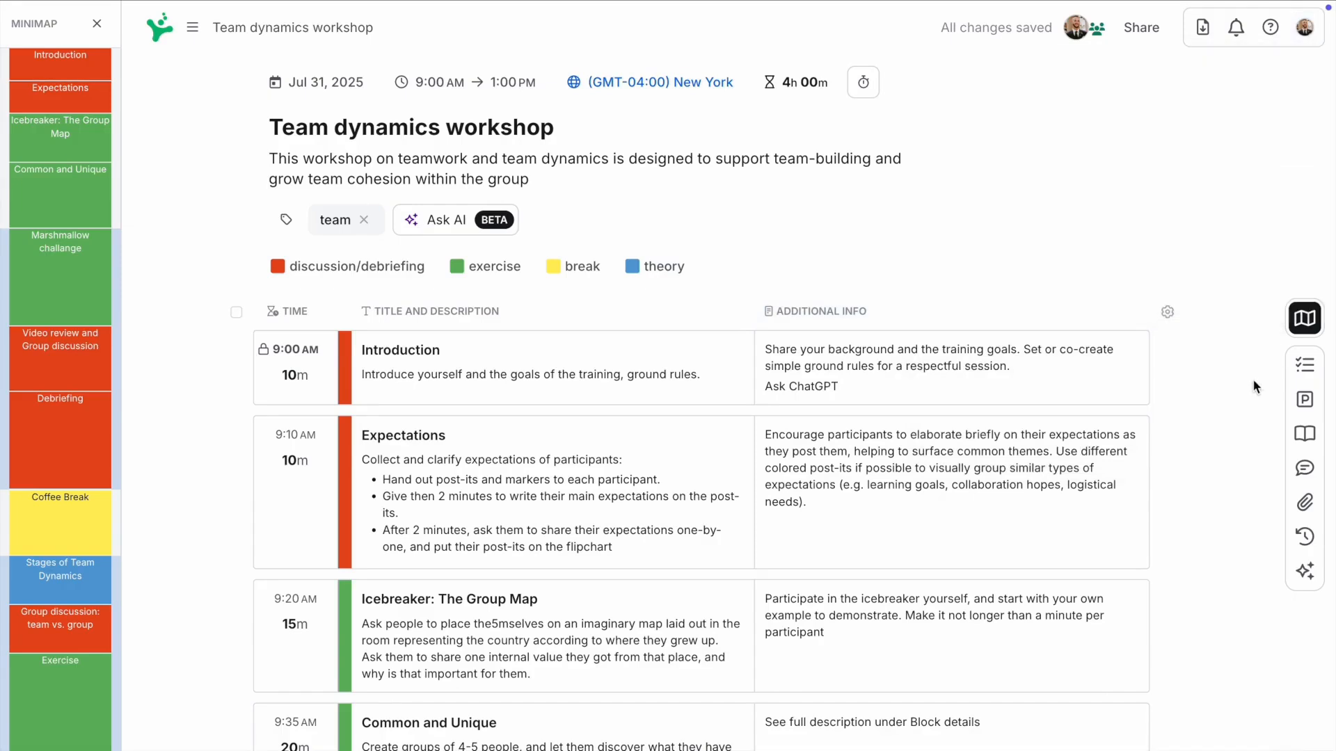
# Toggle the minimap off and on again and look through the session's agenda blocks
pyautogui.click(1306, 318)
pyautogui.click(1306, 318)
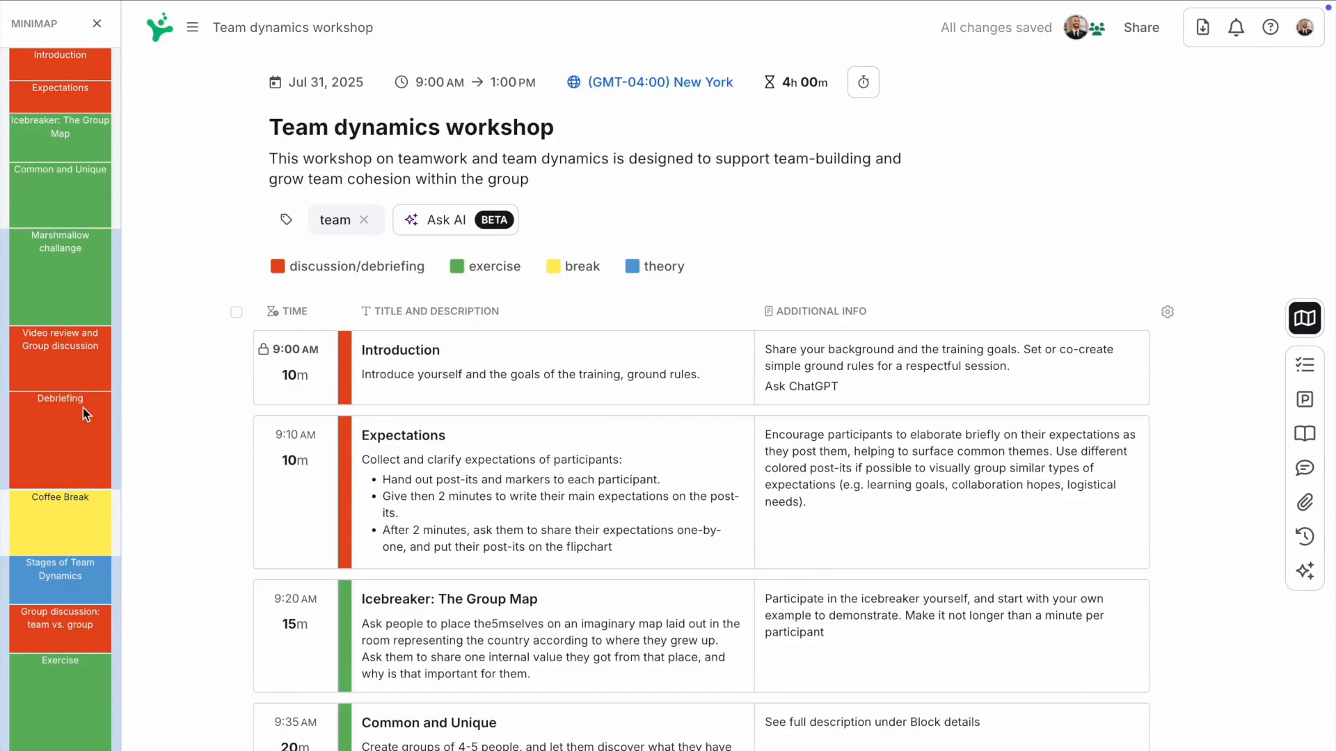
pyautogui.scroll(-5, 298, 522)
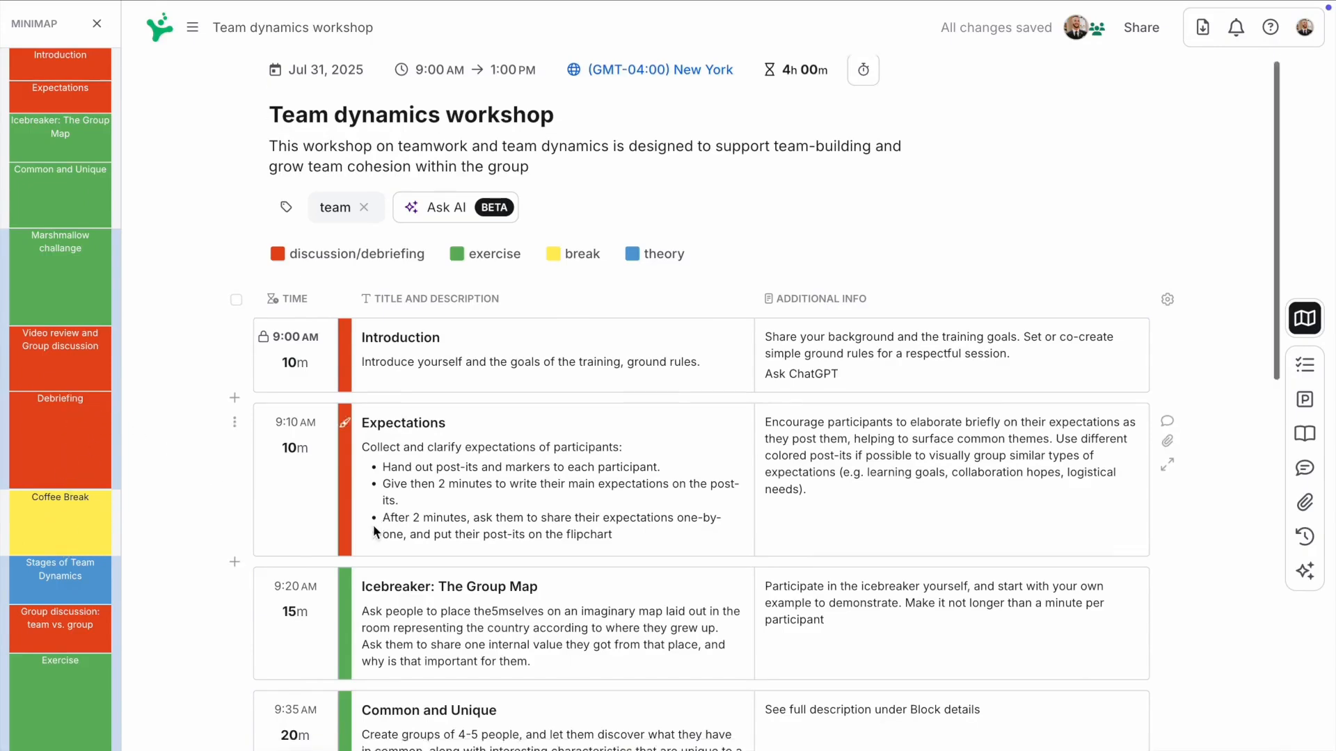
pyautogui.scroll(-6, 375, 533)
pyautogui.scroll(4, 374, 529)
pyautogui.scroll(6, 373, 526)
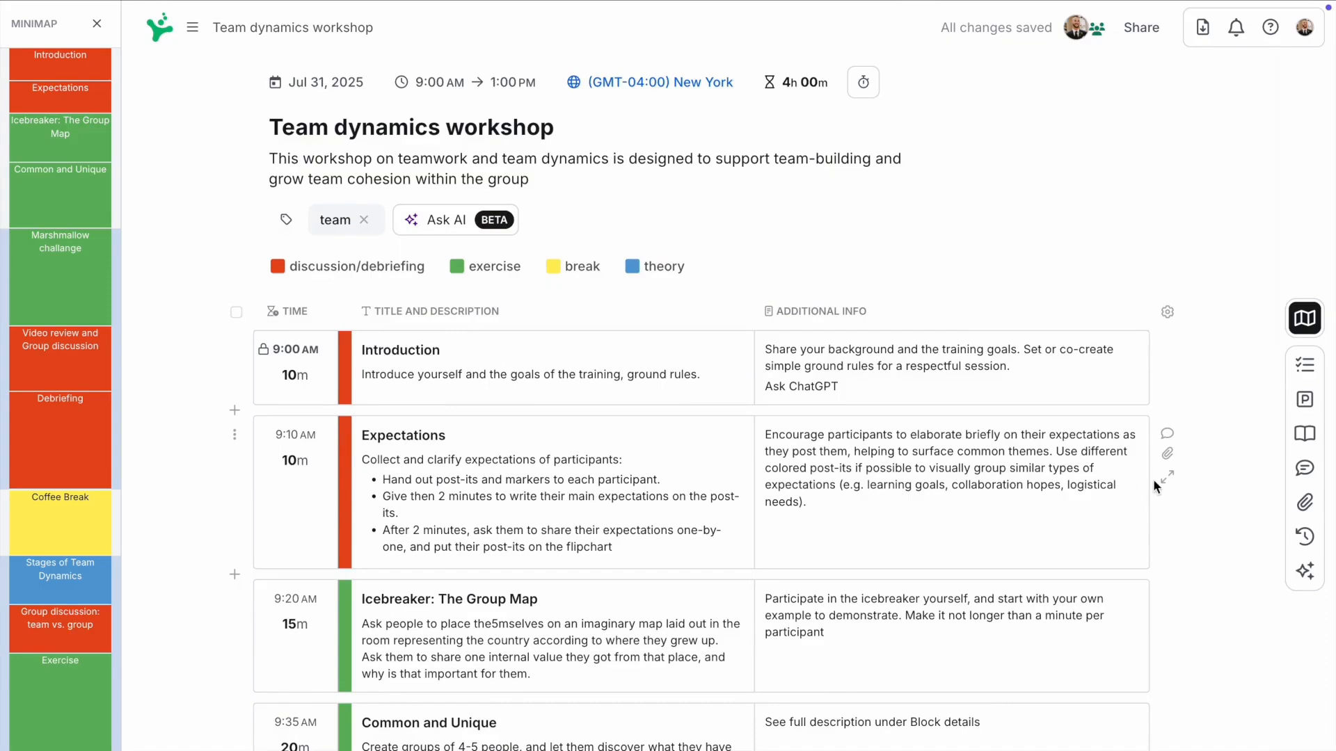
# Examine the Expectations block's details, including its goal, materials, instructions, attachments and background, and close them
pyautogui.click(1166, 480)
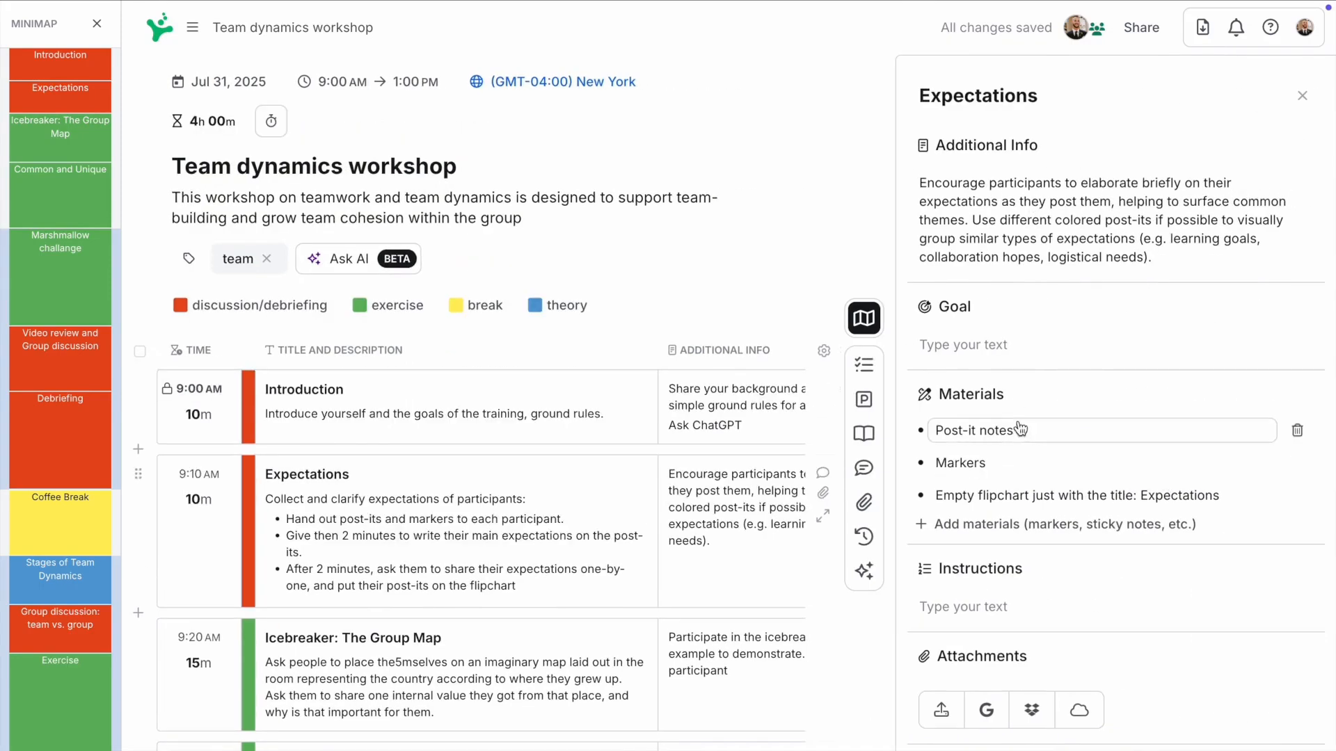
pyautogui.scroll(-2, 1020, 428)
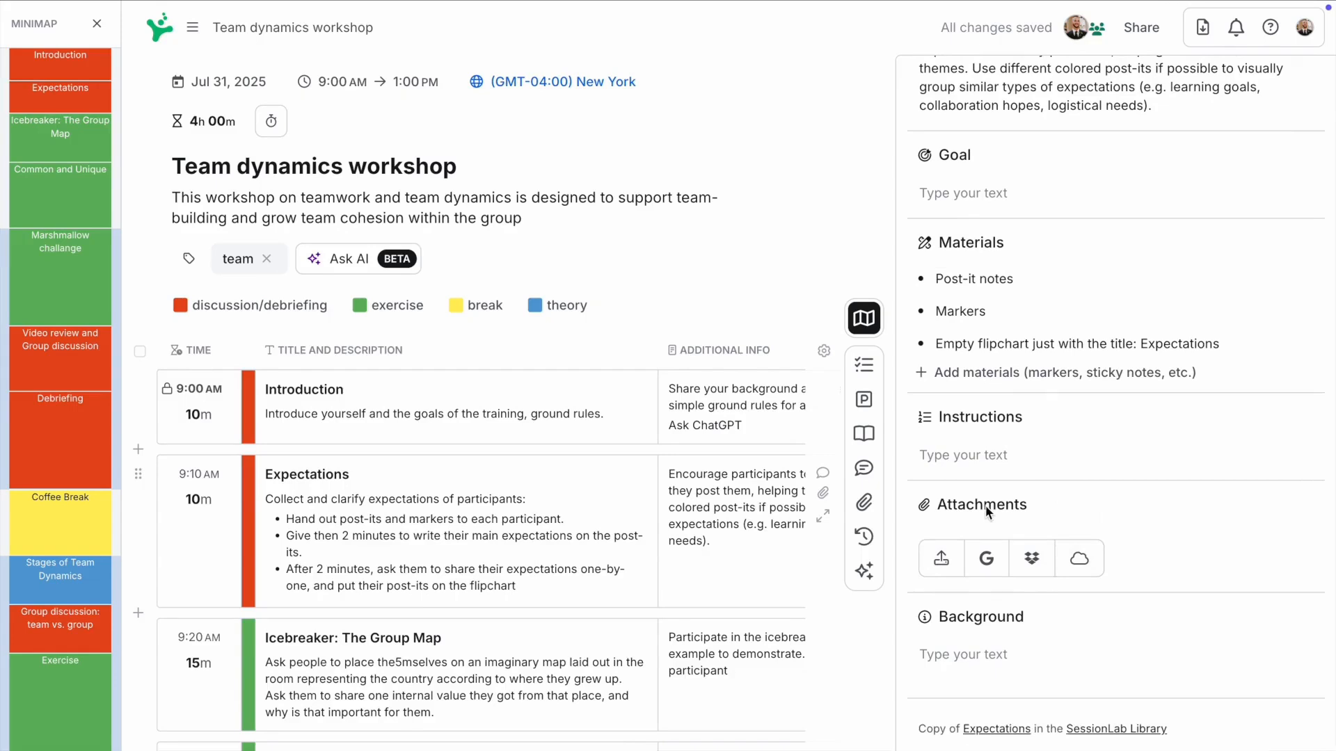
pyautogui.scroll(3, 985, 506)
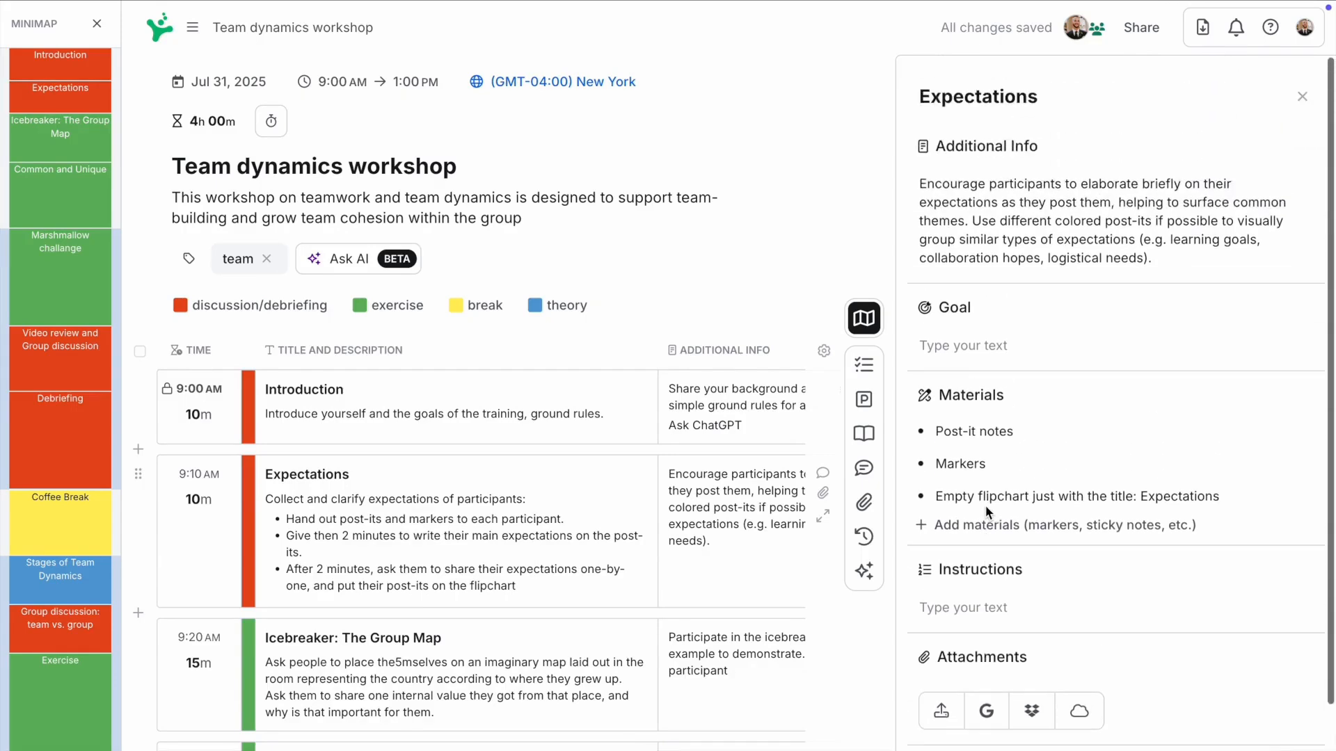
pyautogui.click(1300, 96)
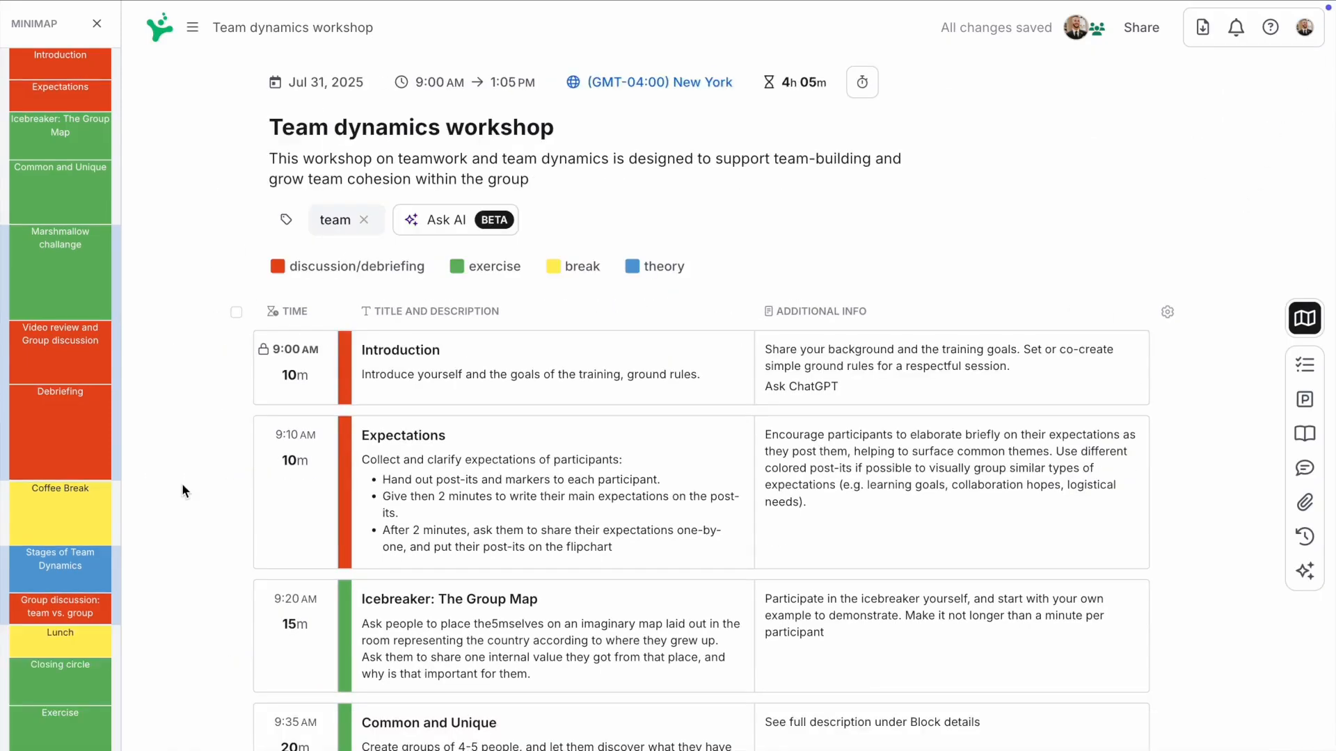
# Lock the start time of the Lunch block at 12:00 PM
pyautogui.scroll(-1, 182, 482)
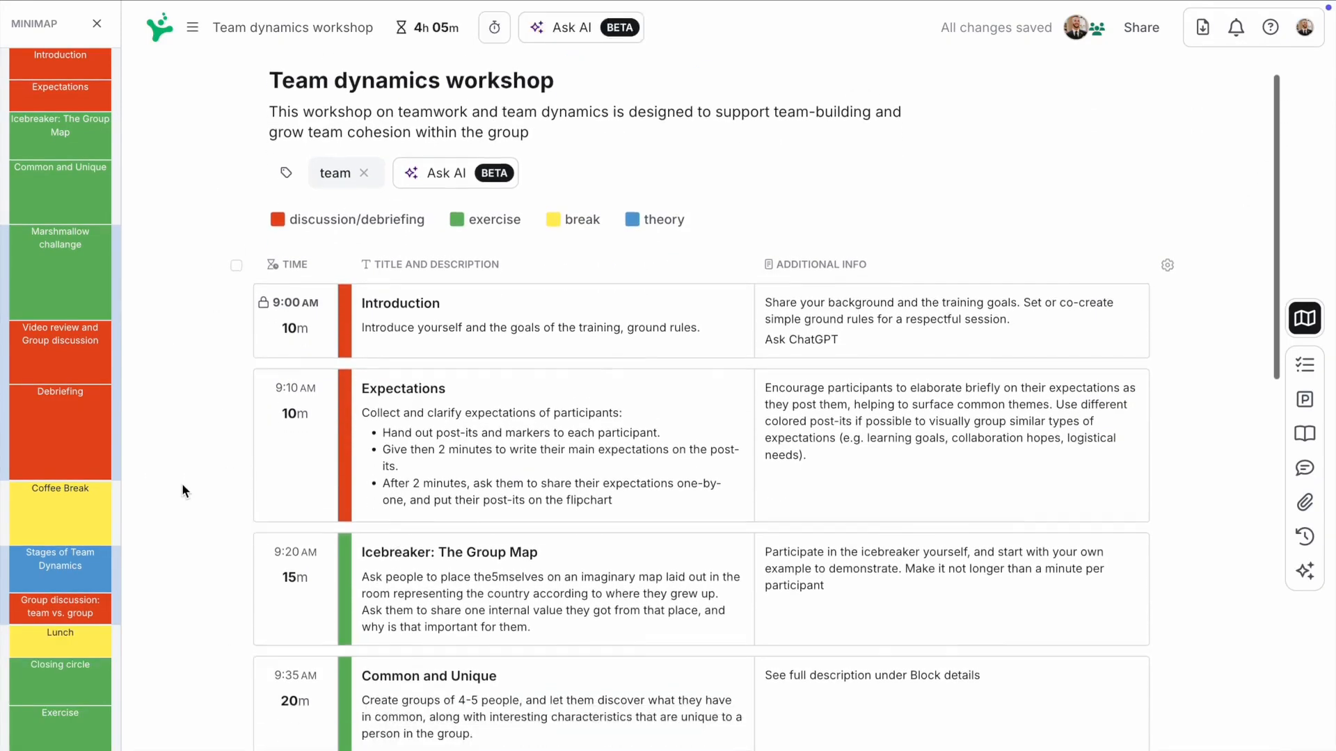
pyautogui.scroll(-10, 182, 483)
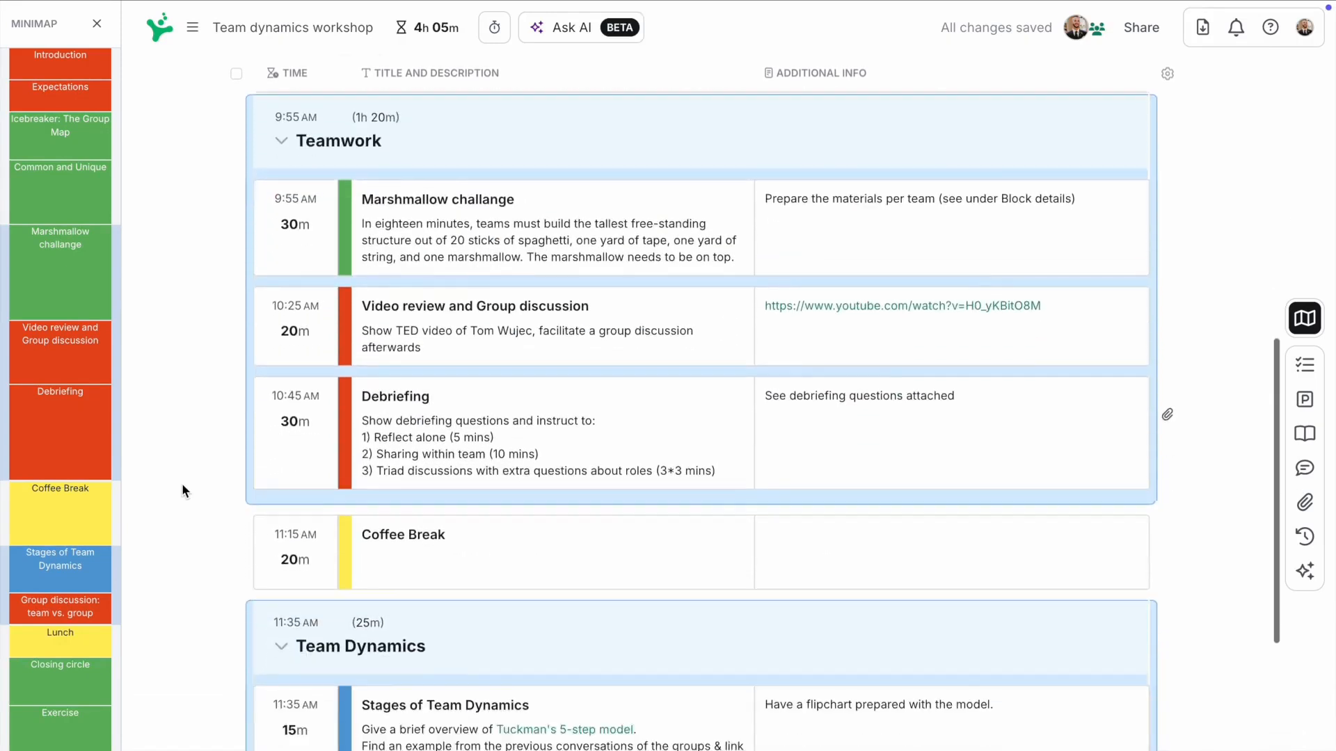
pyautogui.scroll(-7, 181, 482)
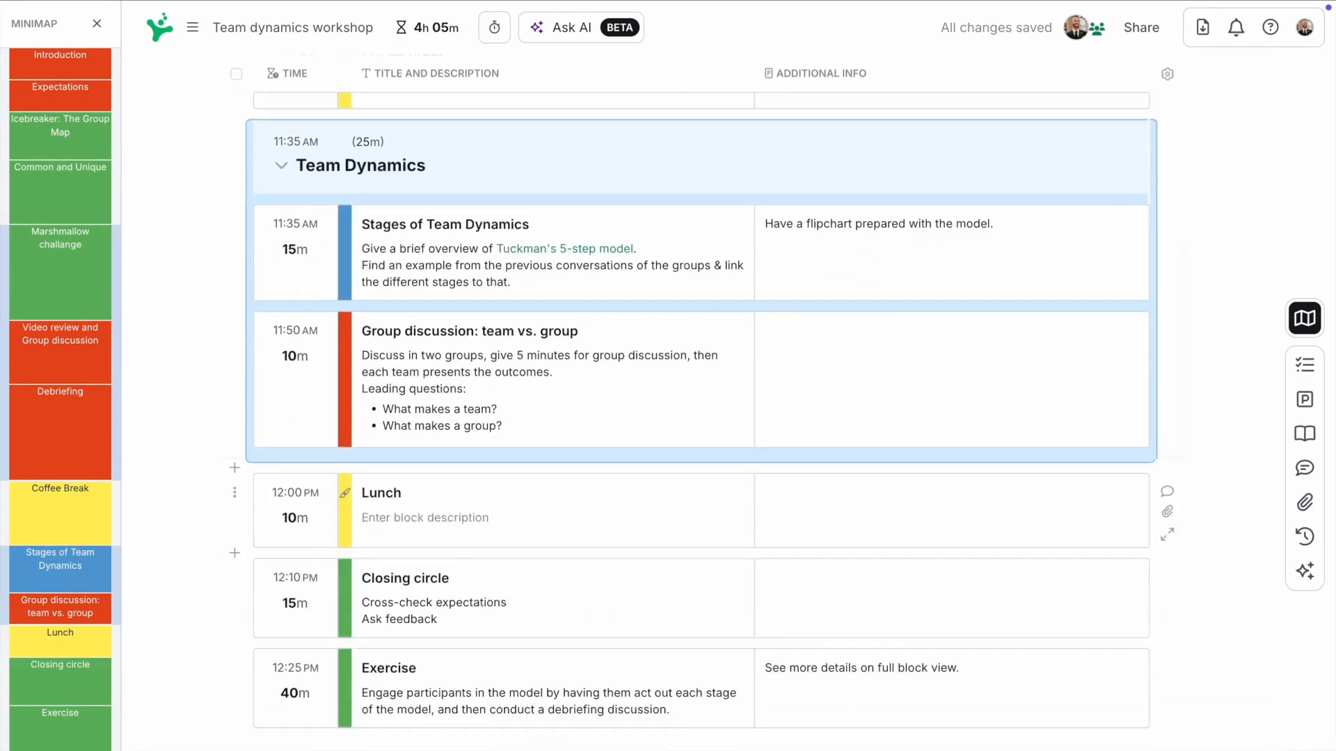
pyautogui.click(299, 491)
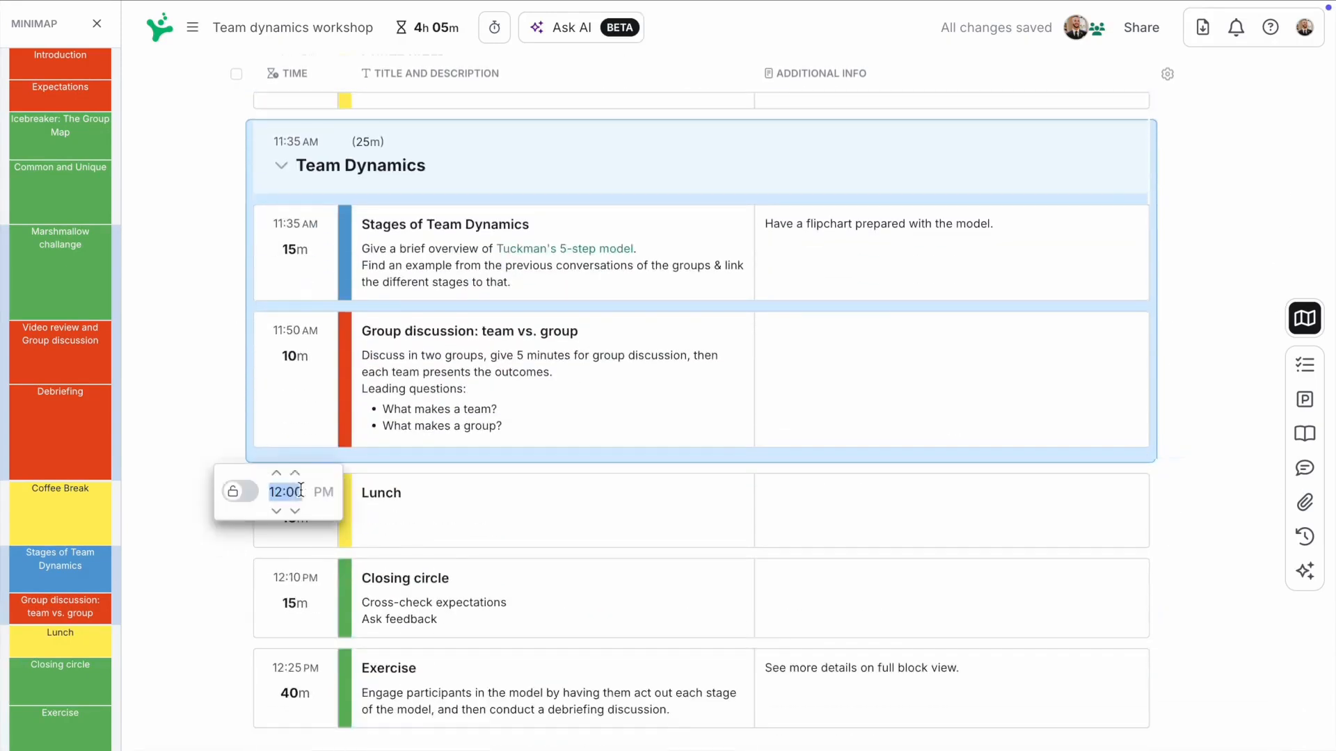
pyautogui.click(241, 490)
pyautogui.click(203, 596)
# Set the duration of the "Group discussion: team vs. group" block to 5 minutes
pyautogui.click(294, 356)
pyautogui.doubleClick(294, 356)
pyautogui.write('5')
pyautogui.click(197, 438)
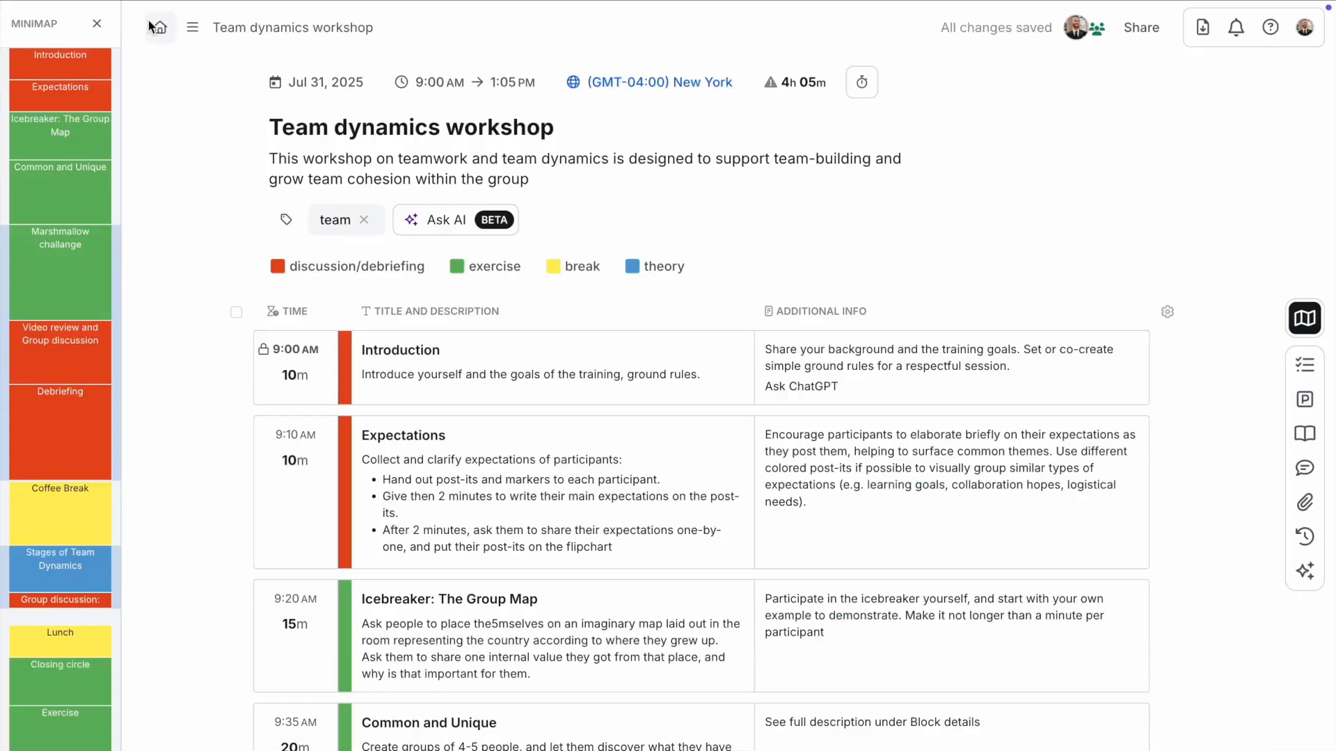
# Leave the session for the methods library, browse all methods and open the "Break the Ice with The Four Quadrants Activity" method
pyautogui.click(148, 19)
pyautogui.click(1129, 26)
pyautogui.scroll(-2, 1143, 165)
pyautogui.scroll(-3, 1143, 165)
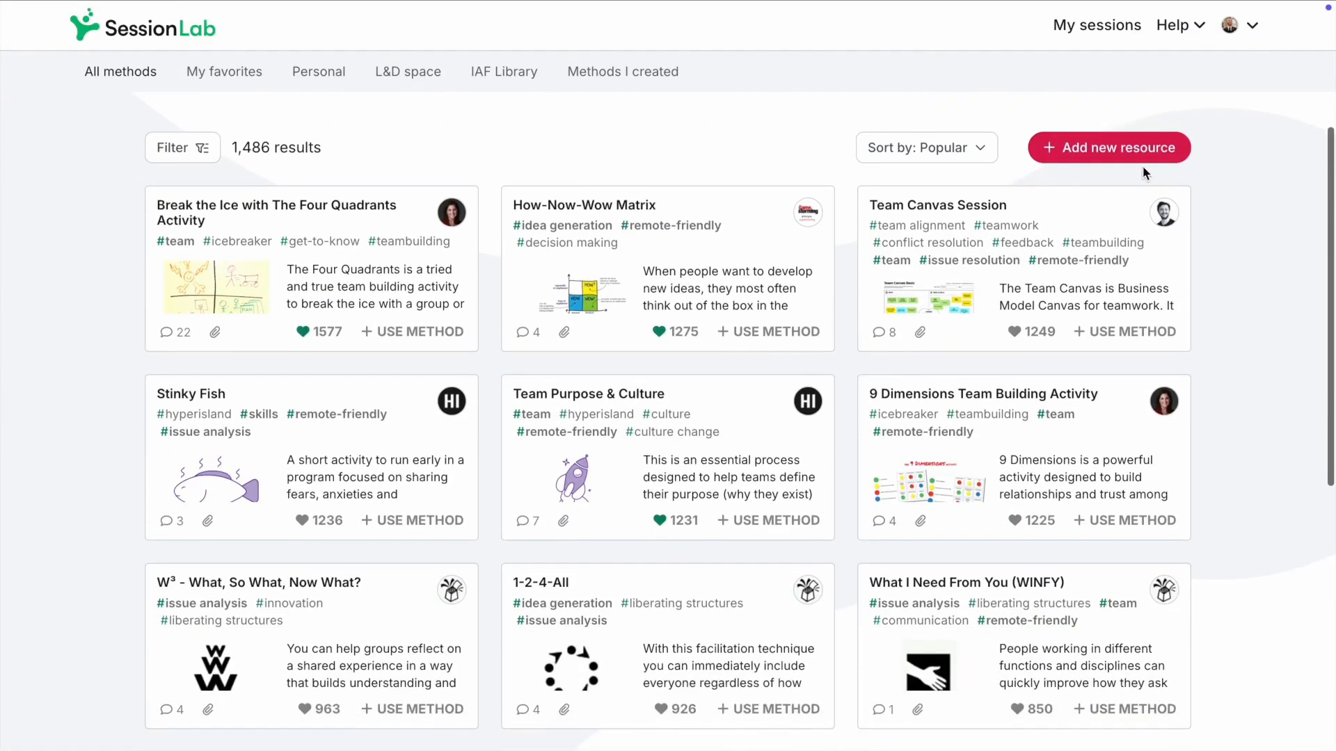
pyautogui.click(365, 302)
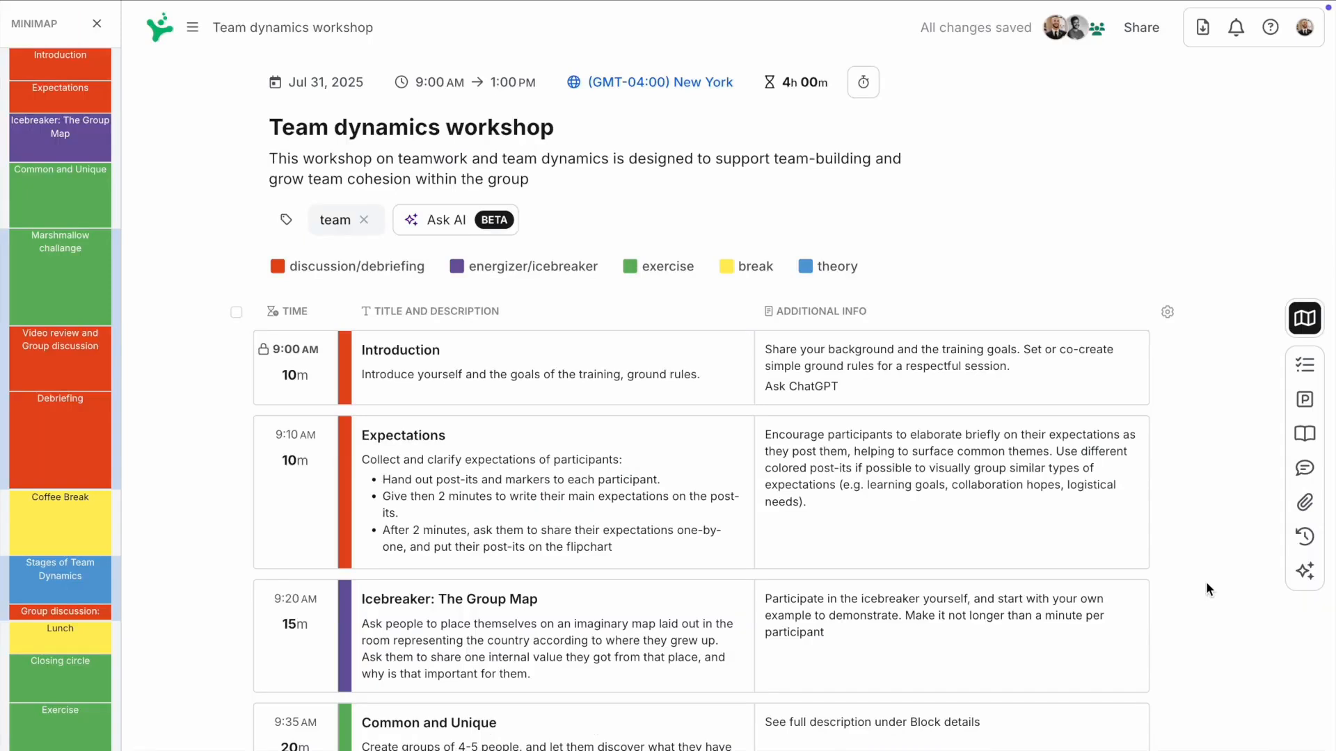
# Search the planner's method library for "icebreaker" and insert "Break the Ice with The Four Quadrants Activity" between the Introduction and Expectations blocks
pyautogui.click(1306, 435)
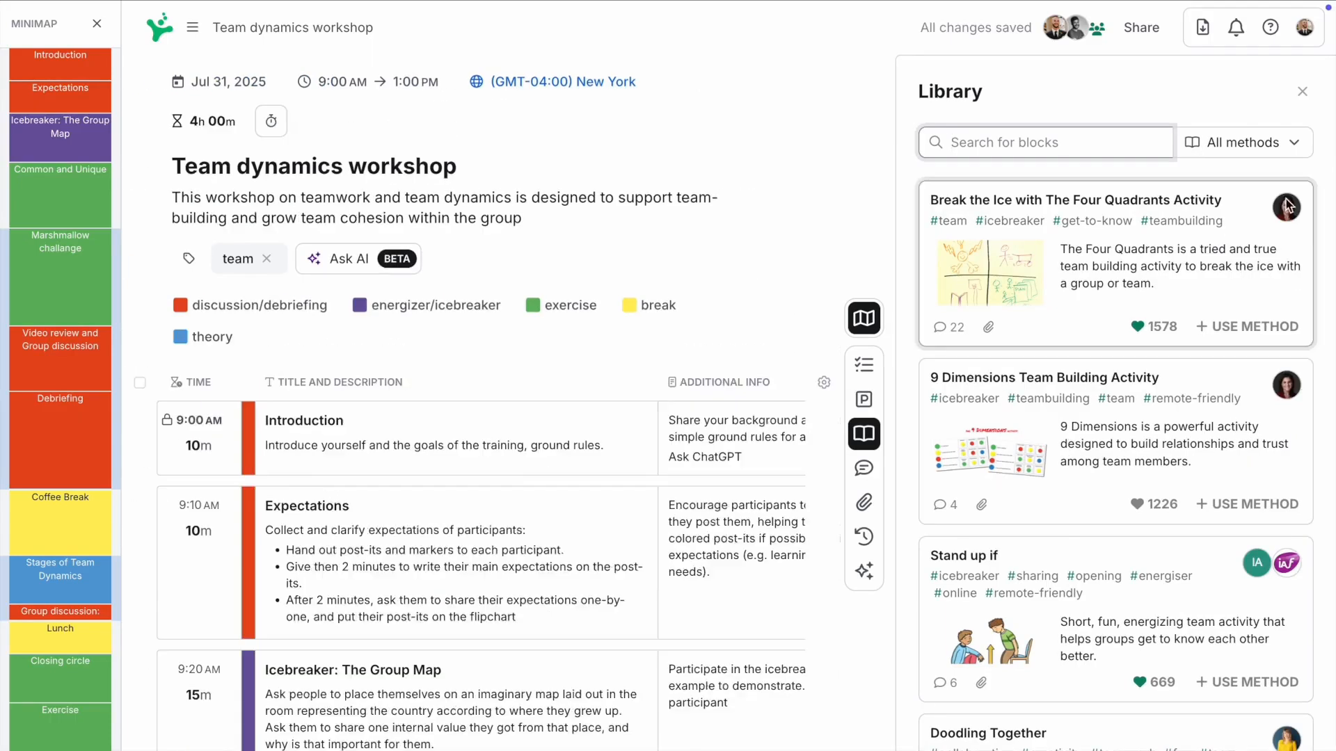
pyautogui.click(1284, 142)
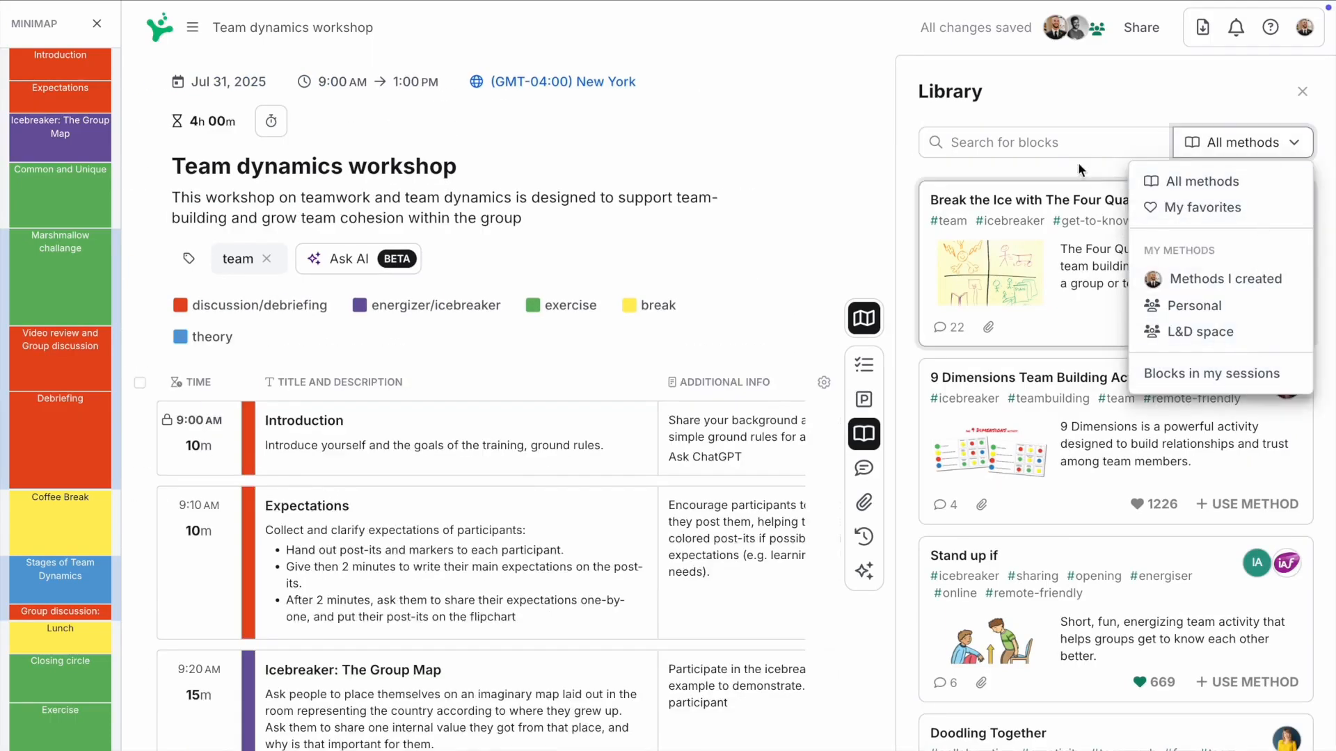
pyautogui.click(1069, 144)
pyautogui.click(1029, 187)
pyautogui.moveTo(1123, 259); pyautogui.dragTo(561, 498)
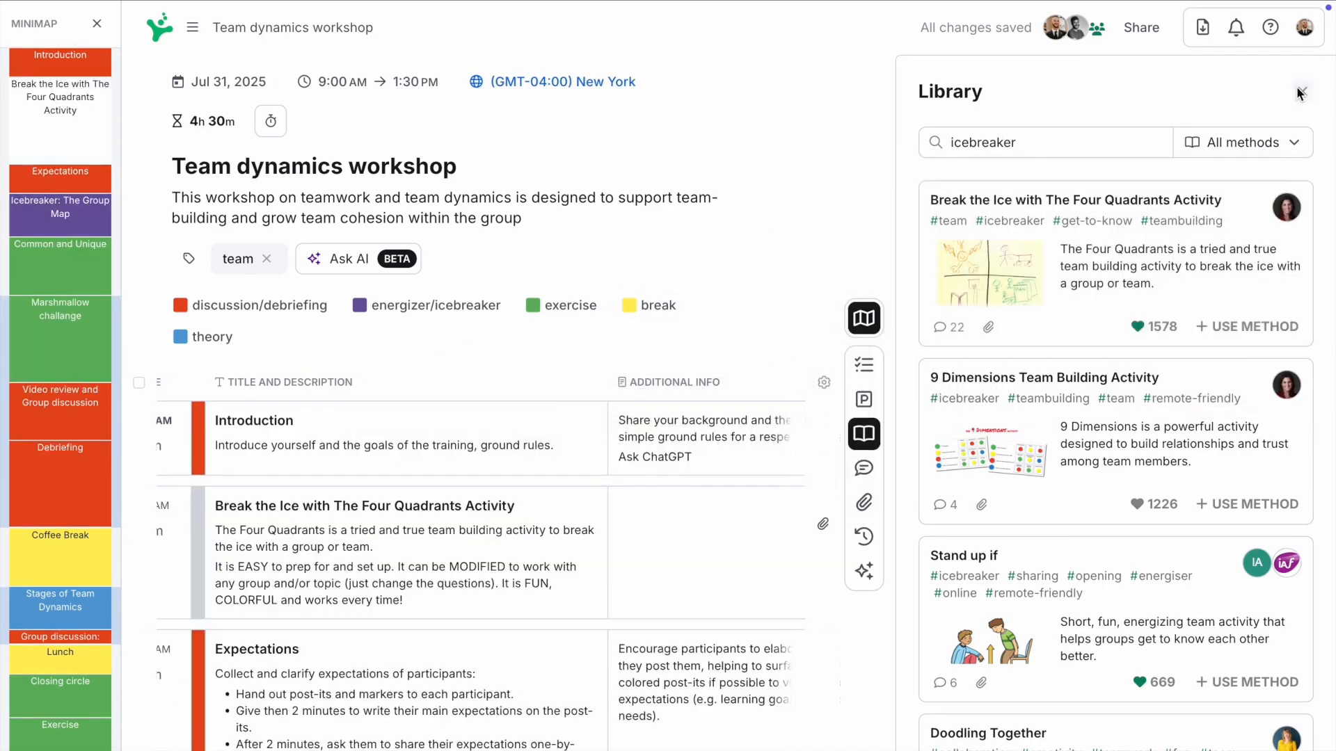
# Close the library and assign the energizer/icebreaker category to the "Break the Ice with The Four Quadrants Activity" block
pyautogui.click(1301, 92)
pyautogui.click(340, 437)
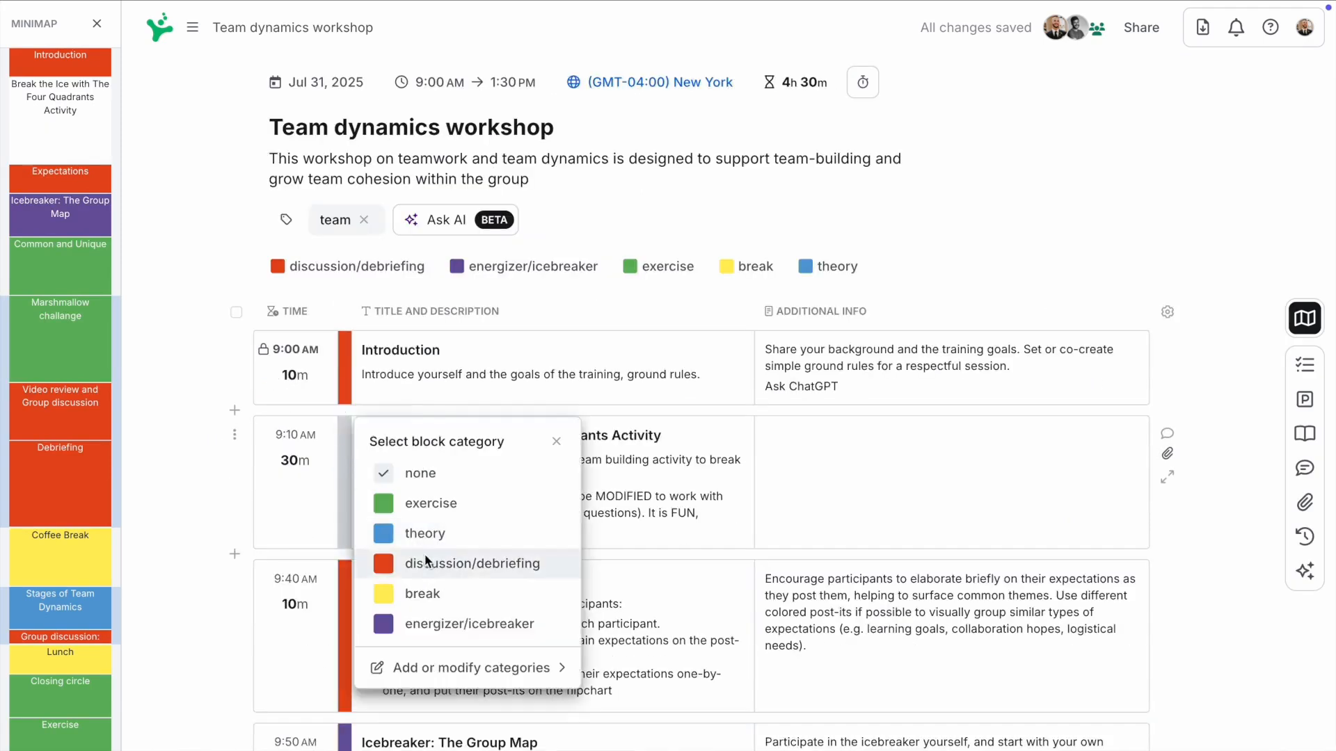
pyautogui.click(442, 621)
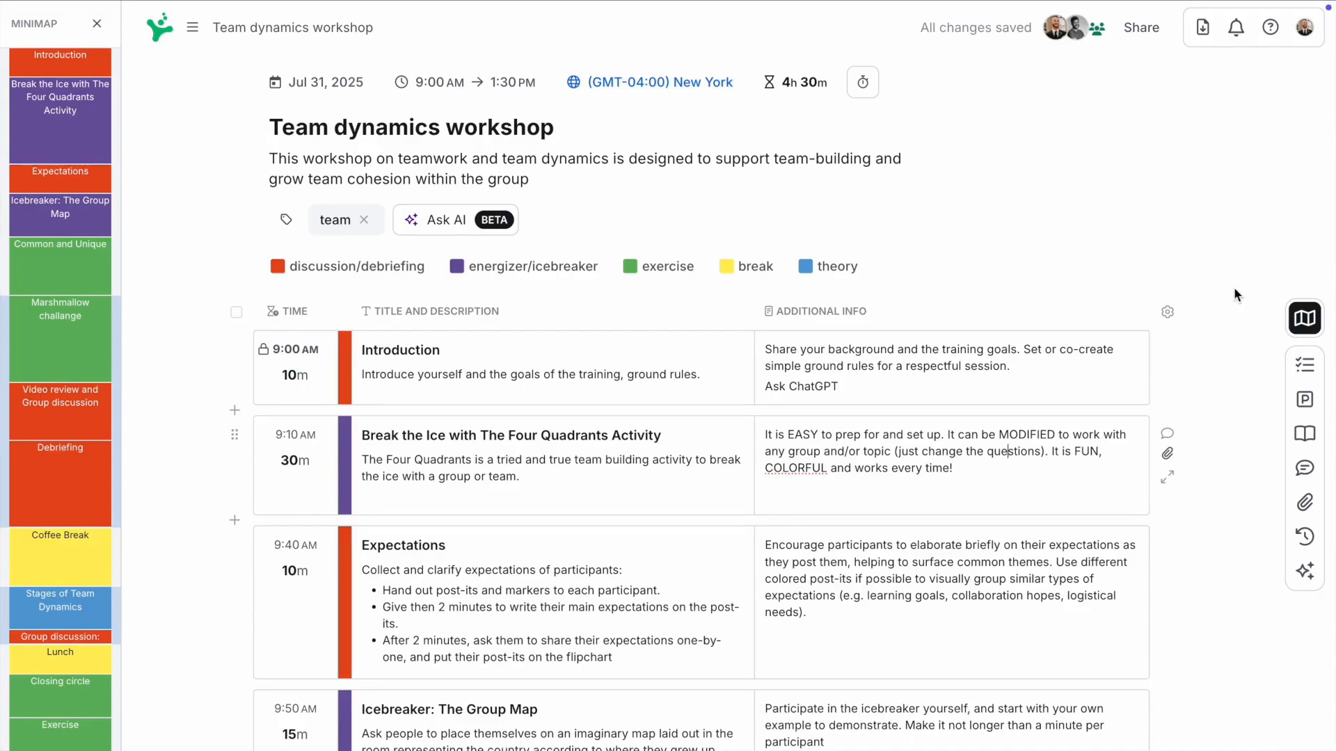
# Examine the workshop's sharing options for collaborators and the online agenda
pyautogui.click(1136, 28)
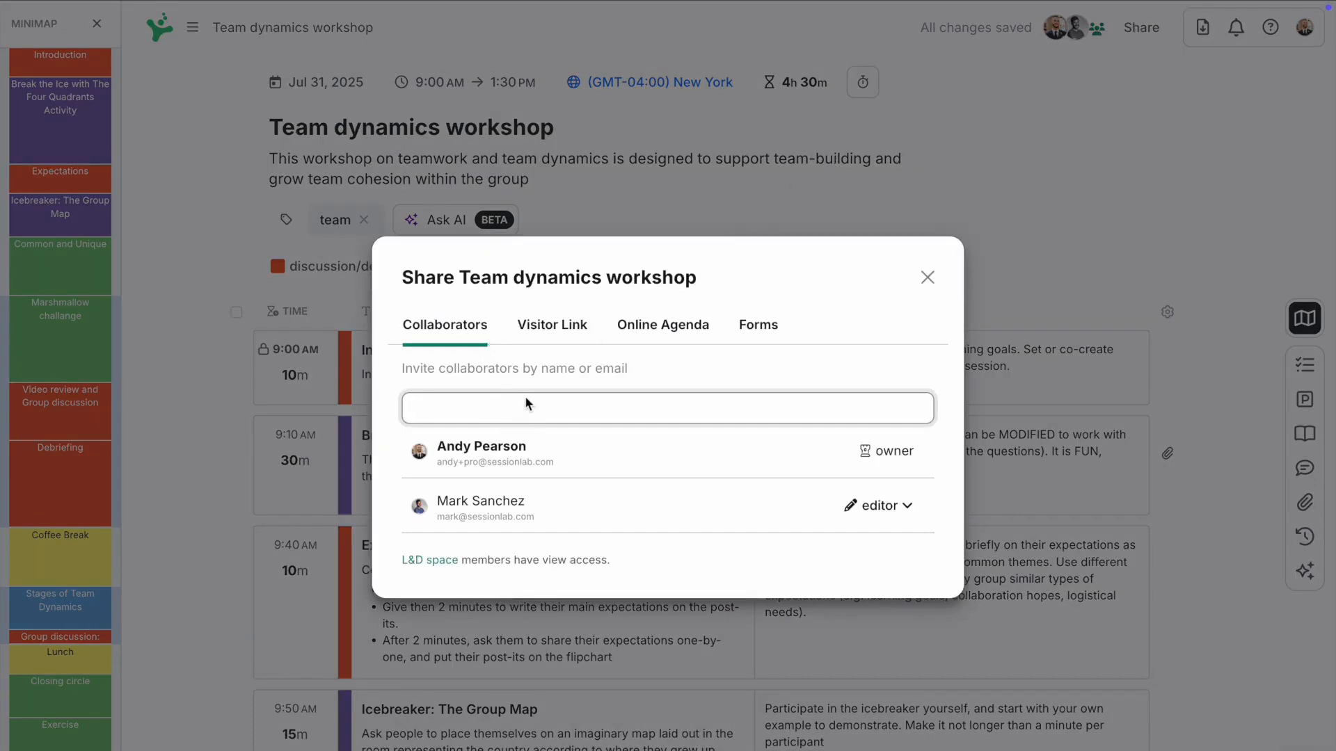
pyautogui.click(677, 324)
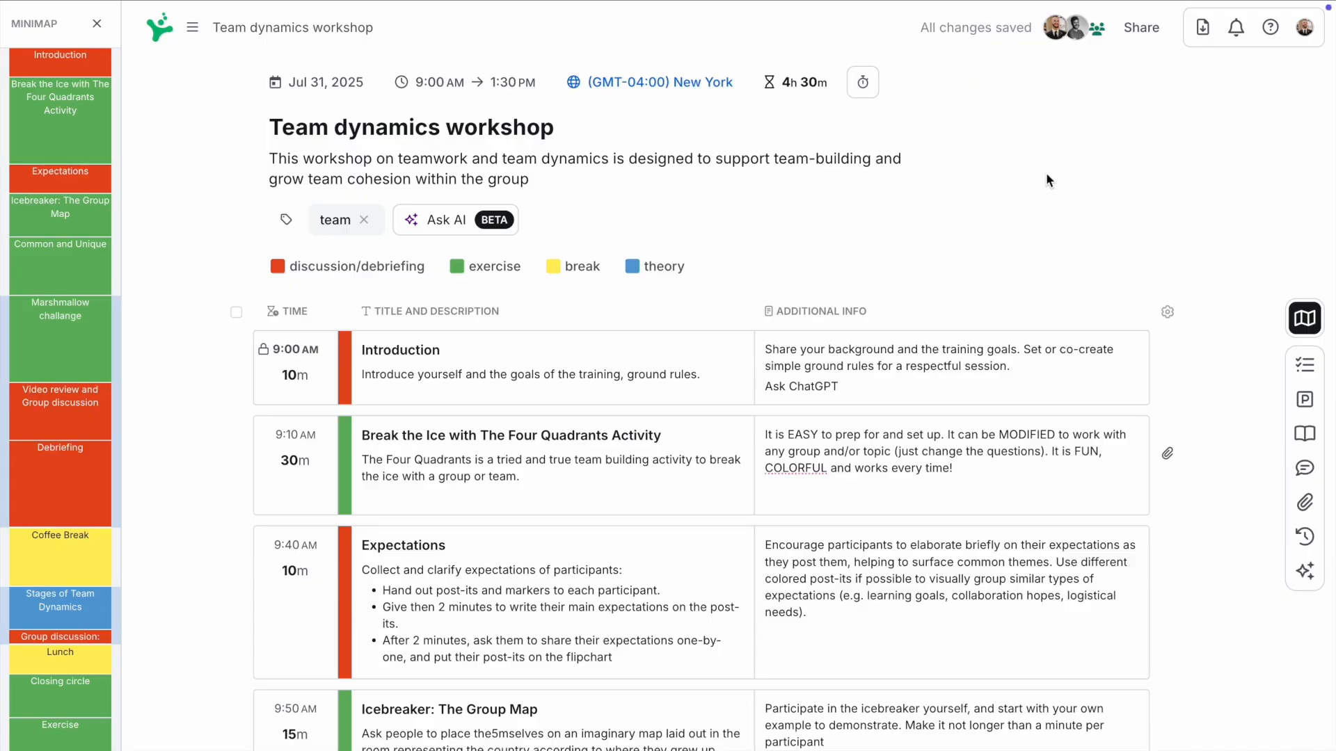
# Review the session's export options and its Print / PDF preview and settings, and close the preview
pyautogui.click(1202, 28)
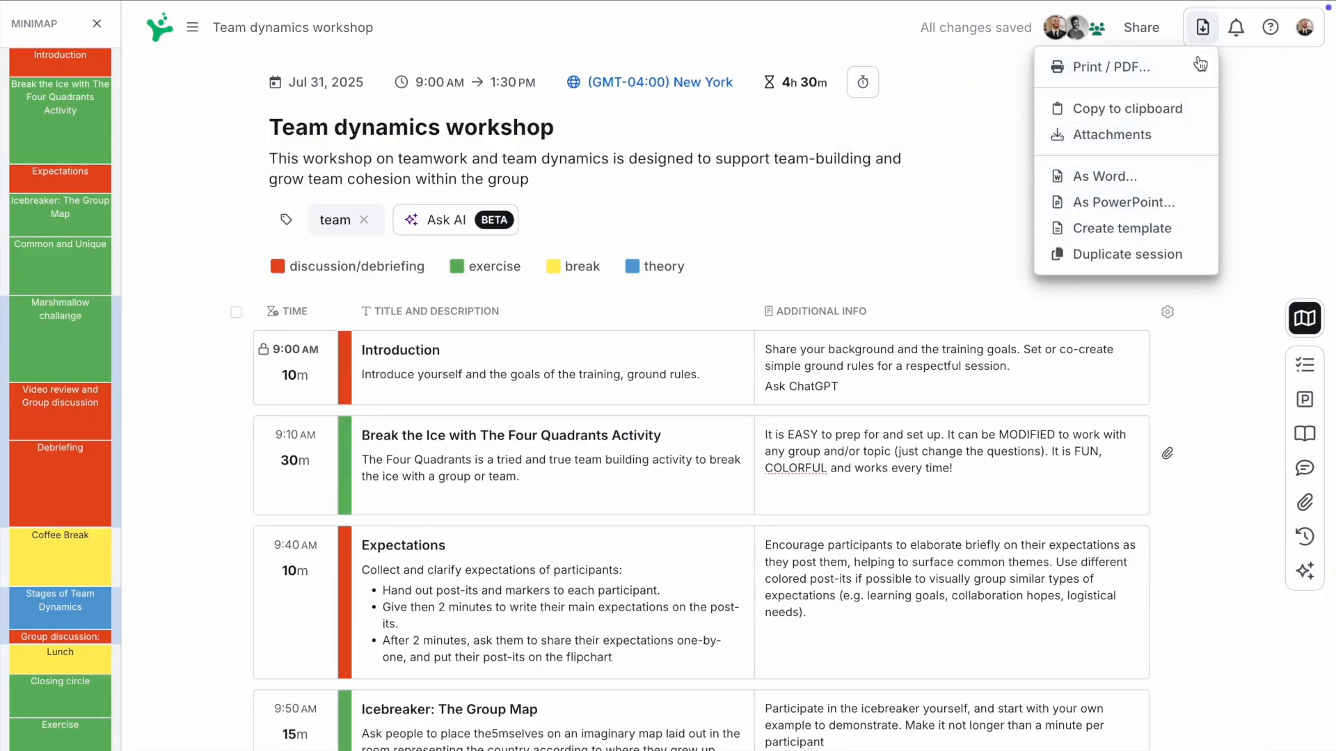
pyautogui.click(1168, 66)
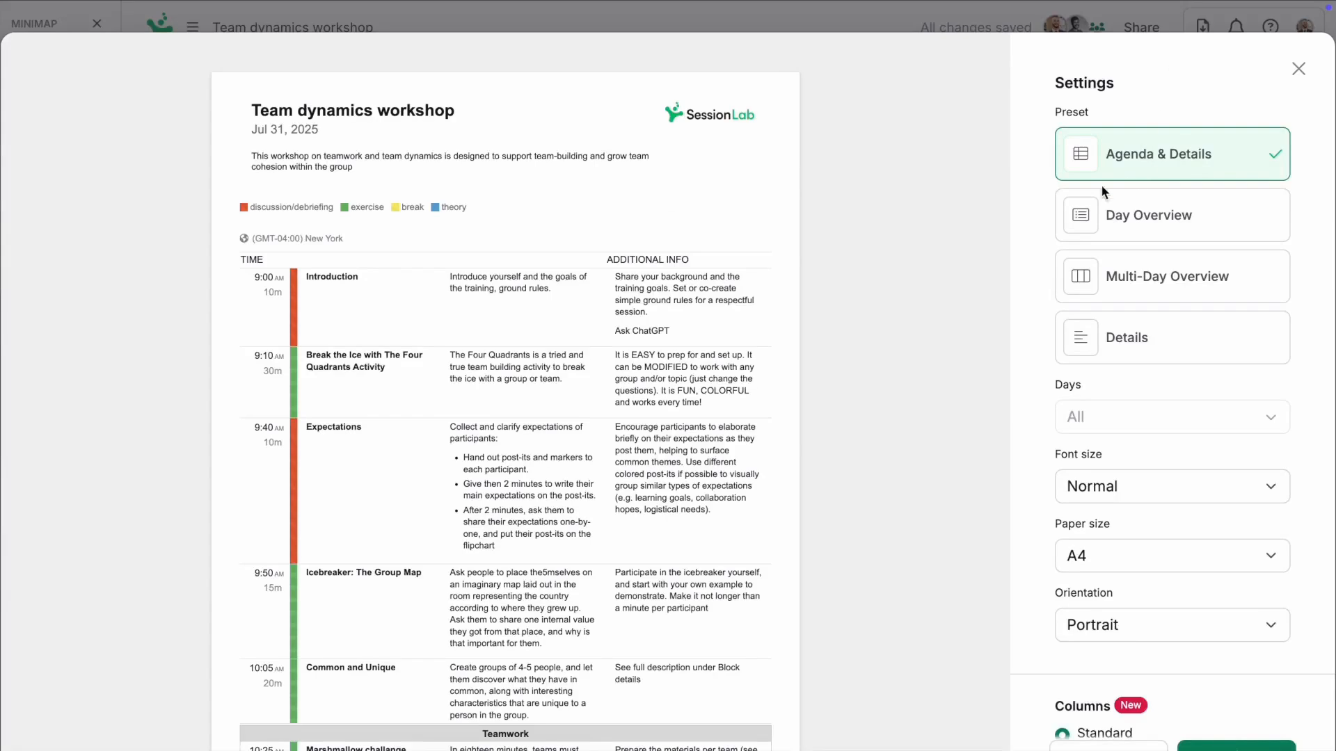
pyautogui.click(1299, 68)
pyautogui.moveTo(1059, 21)
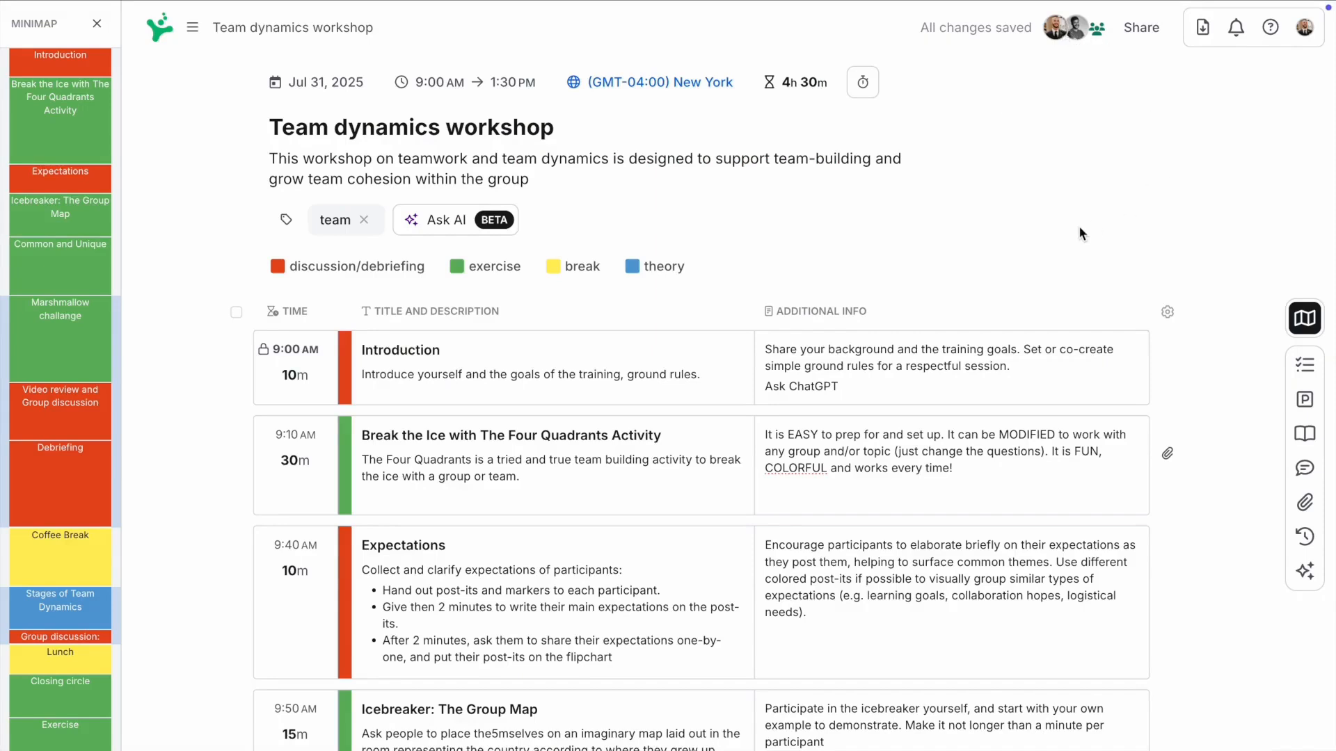
pyautogui.scroll(-2, 1024, 252)
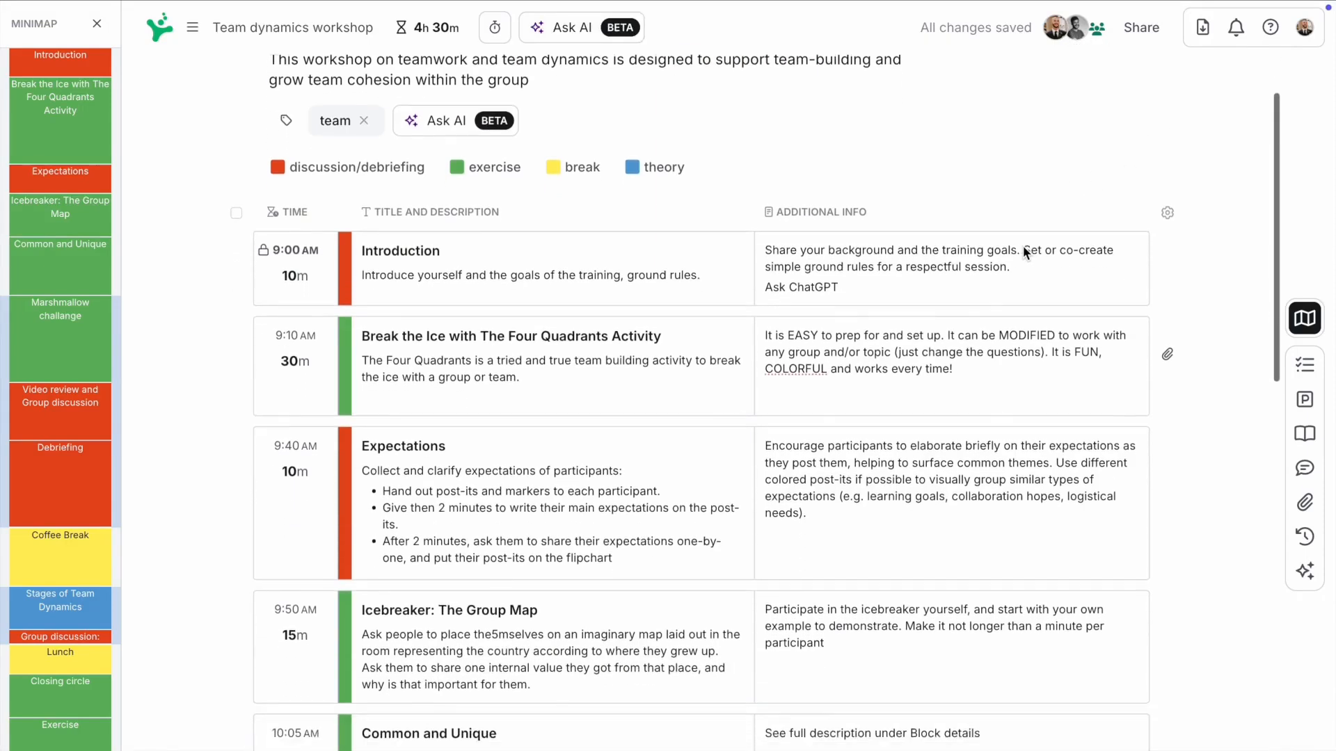
pyautogui.scroll(-2, 1024, 252)
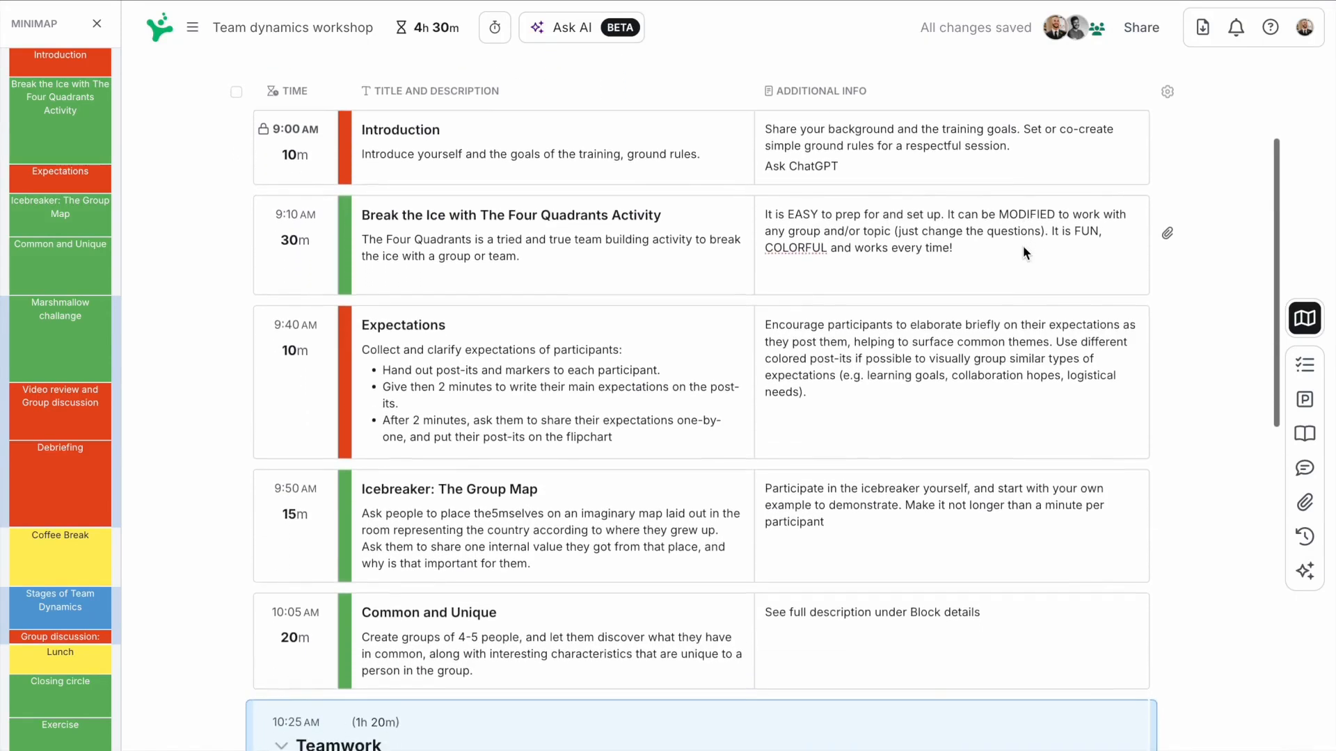
pyautogui.scroll(-2, 1023, 252)
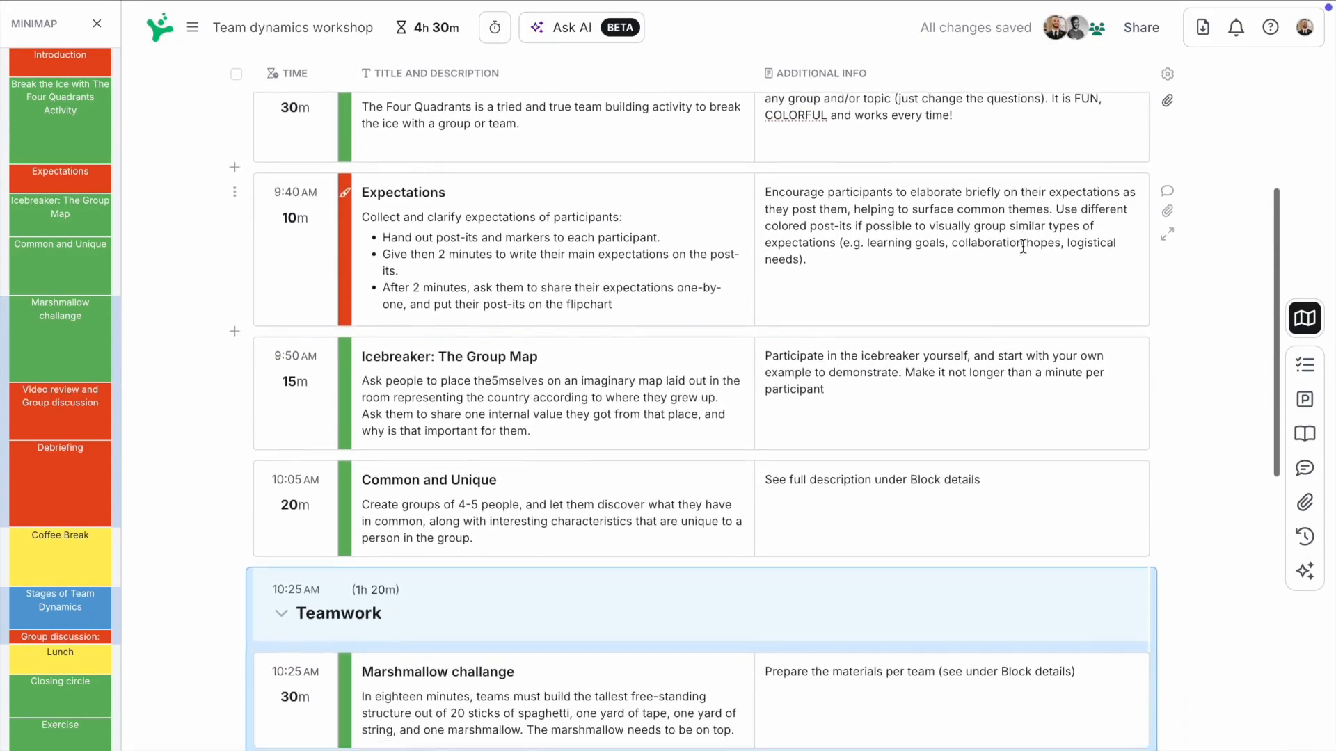
pyautogui.scroll(-2, 1024, 250)
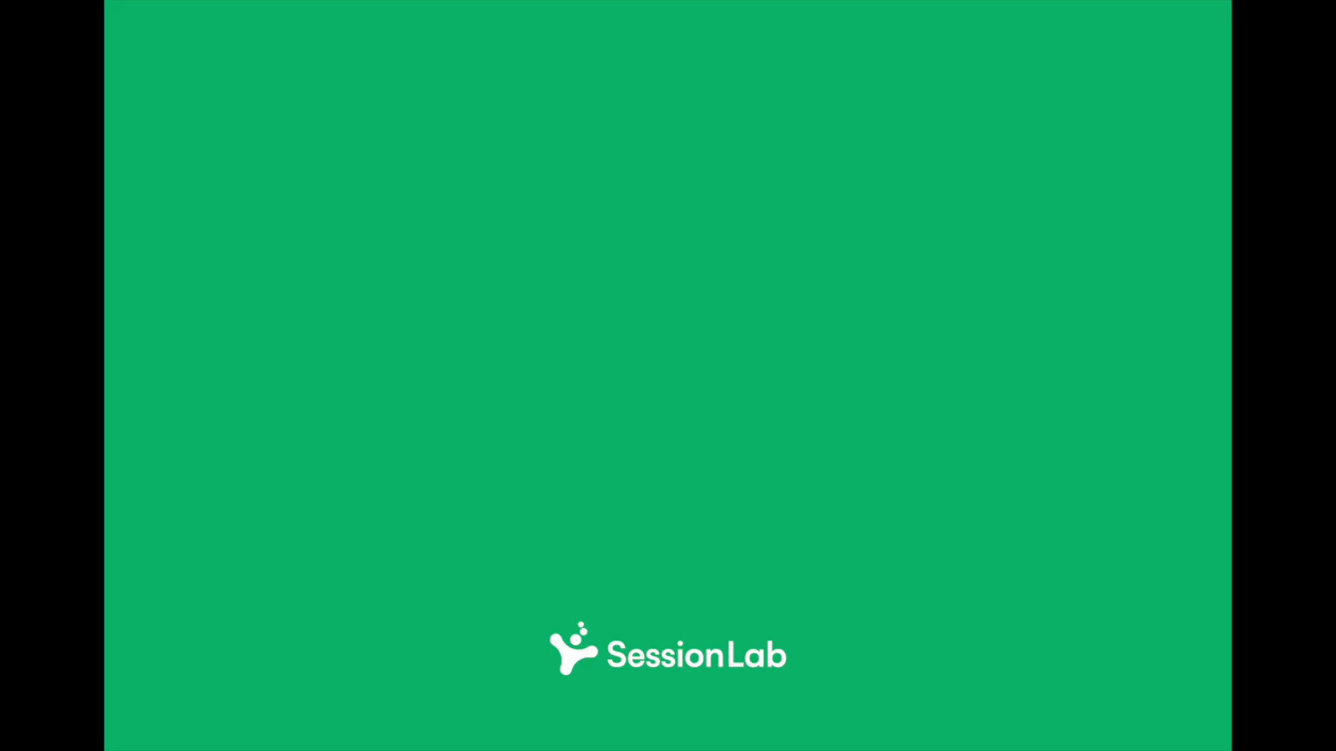